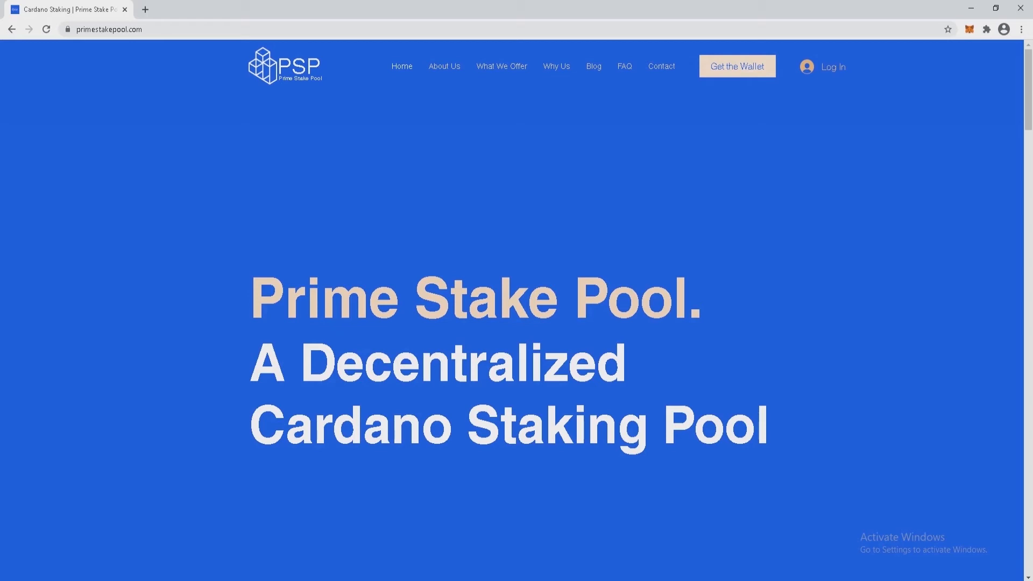
# - Open Prime Stake Pool's wallet page and add the Yoroi light wallet extension to Chrome
pyautogui.click(737, 65)
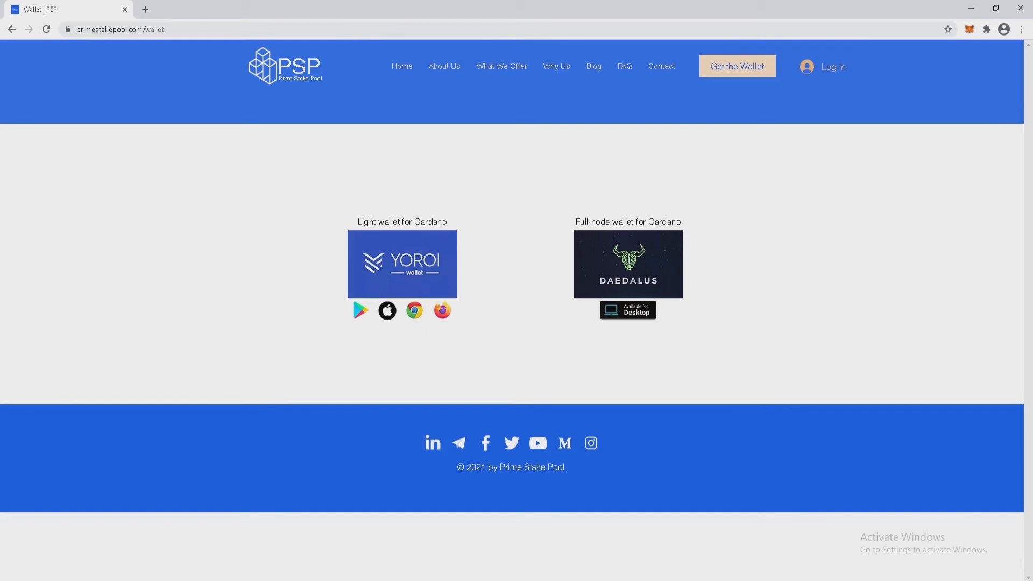
pyautogui.click(1020, 29)
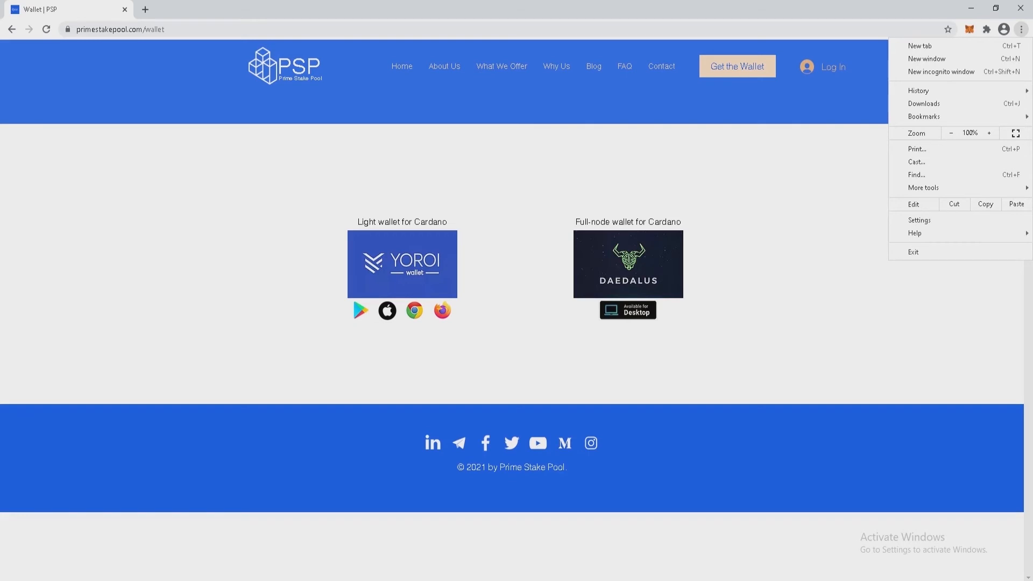
pyautogui.click(415, 310)
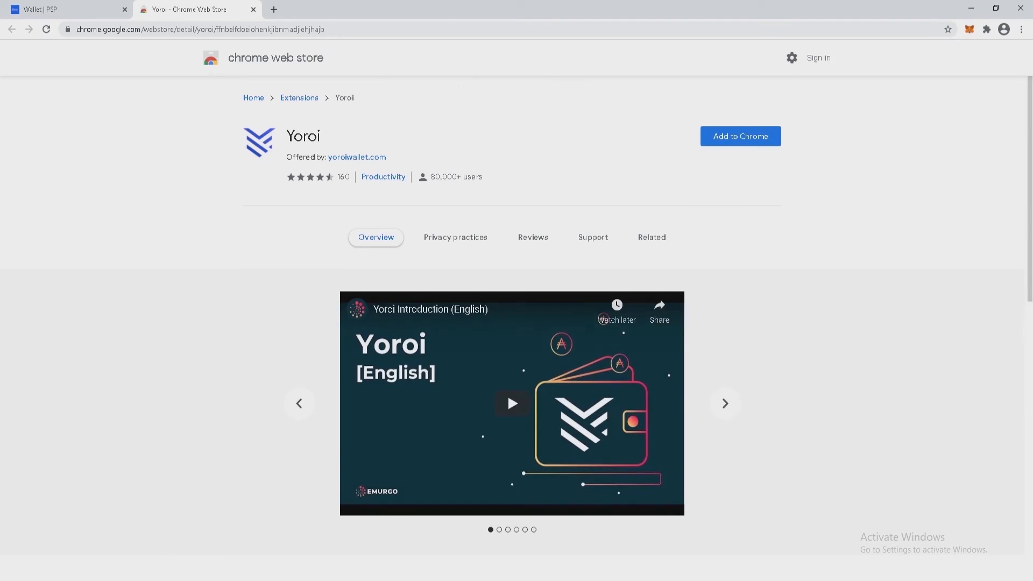
pyautogui.click(740, 137)
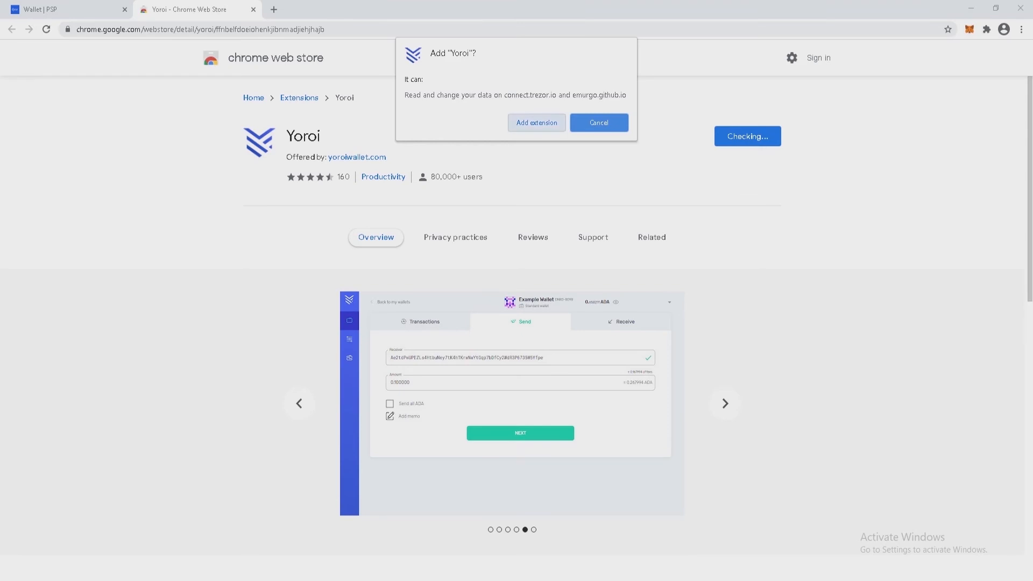
pyautogui.click(537, 123)
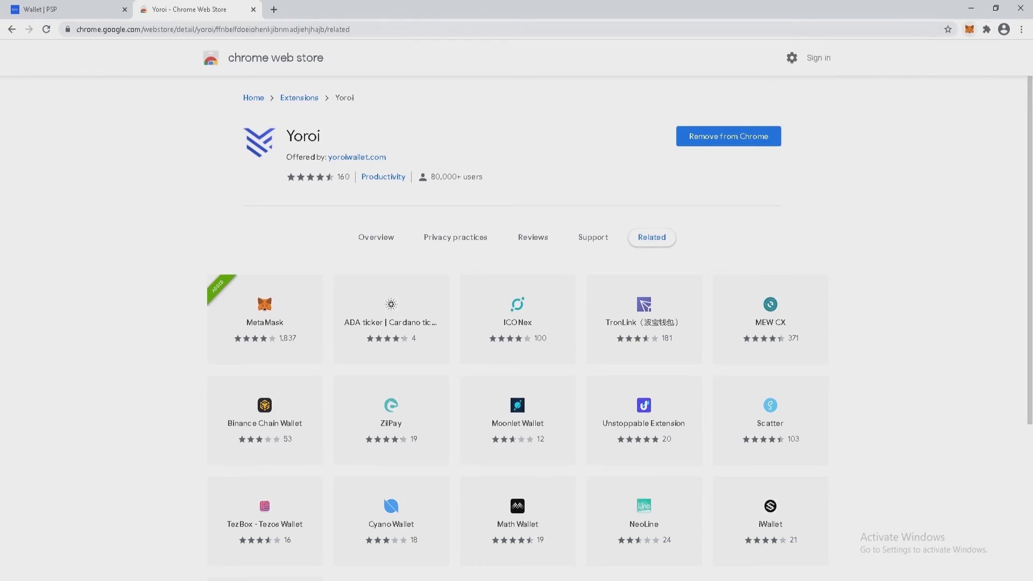
# - Launch the installed Yoroi extension and continue with English as the language
pyautogui.click(986, 29)
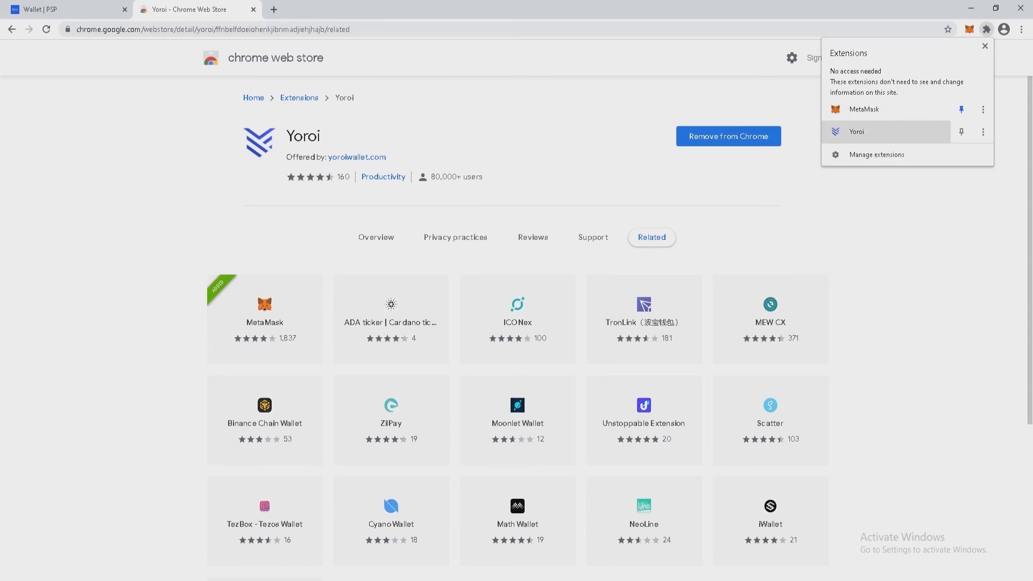
pyautogui.click(869, 132)
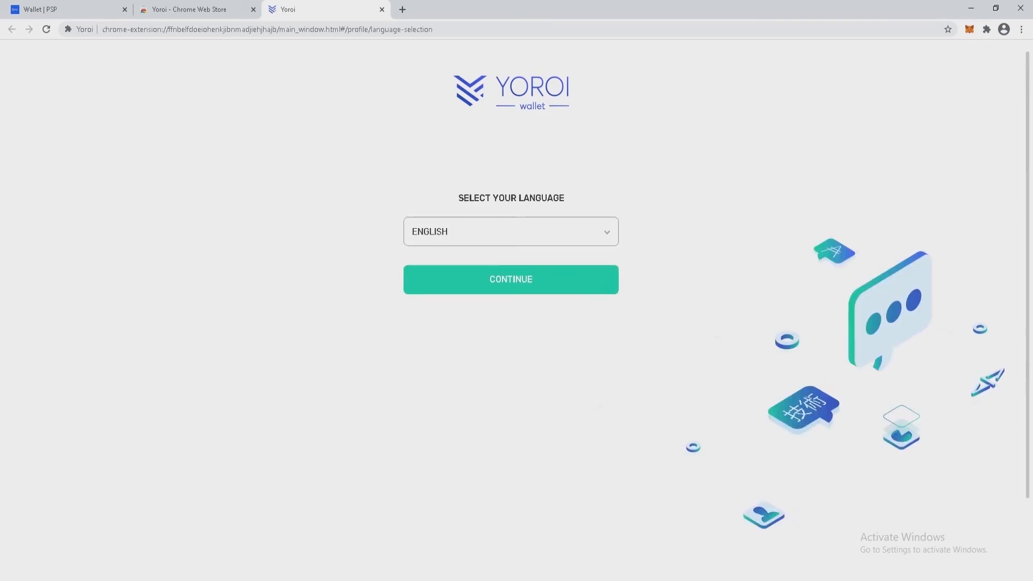
pyautogui.click(510, 279)
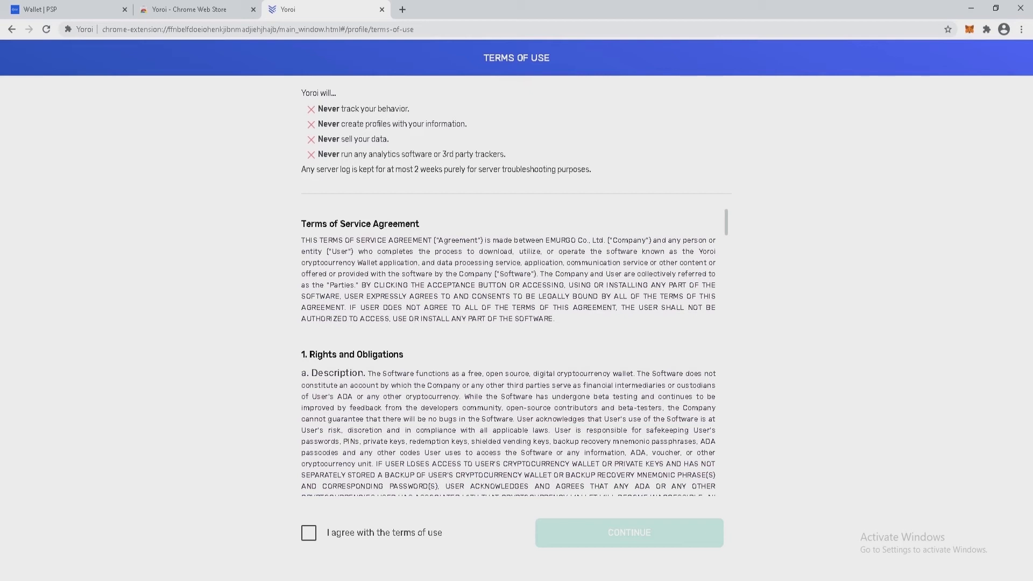
# - Read through Yoroi's terms of use, agree to them and continue
pyautogui.scroll(-15, 508, 349)
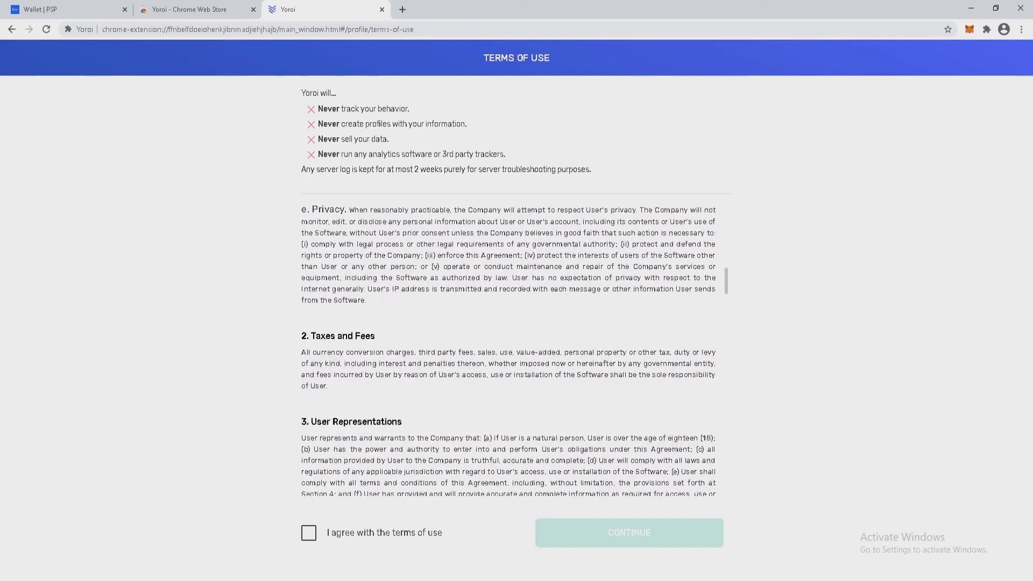
pyautogui.scroll(-20, 509, 350)
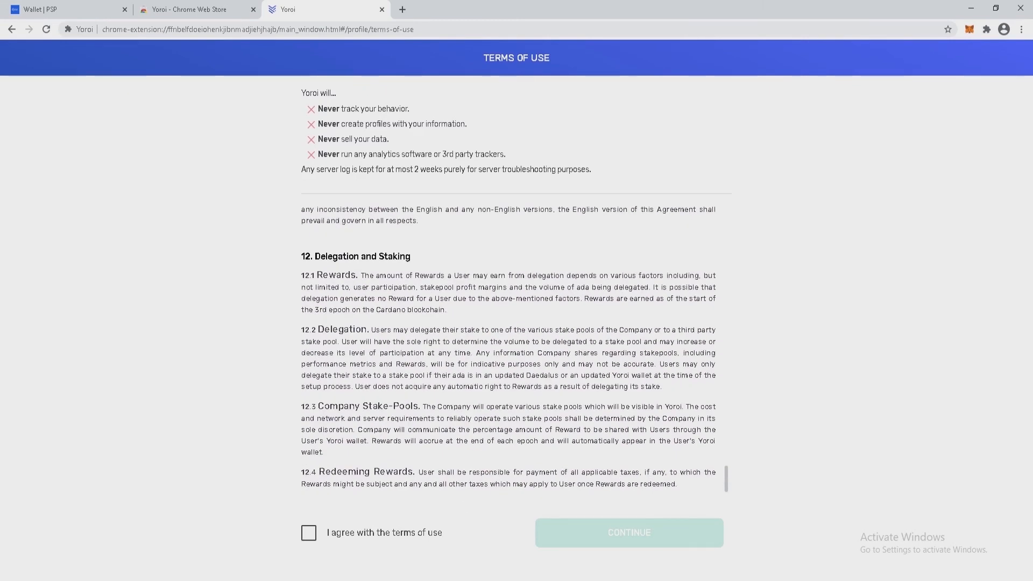
pyautogui.click(309, 532)
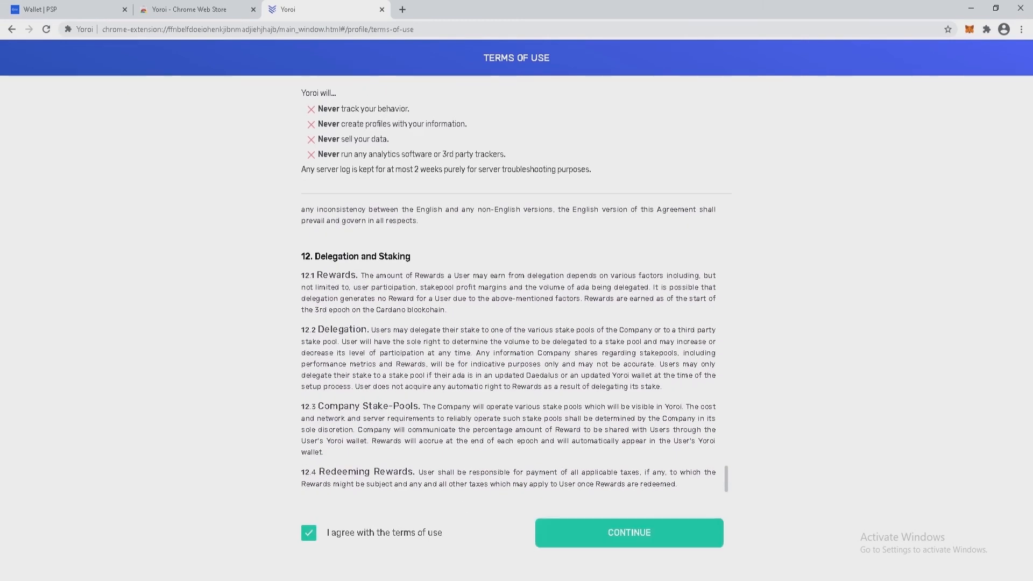
pyautogui.click(629, 532)
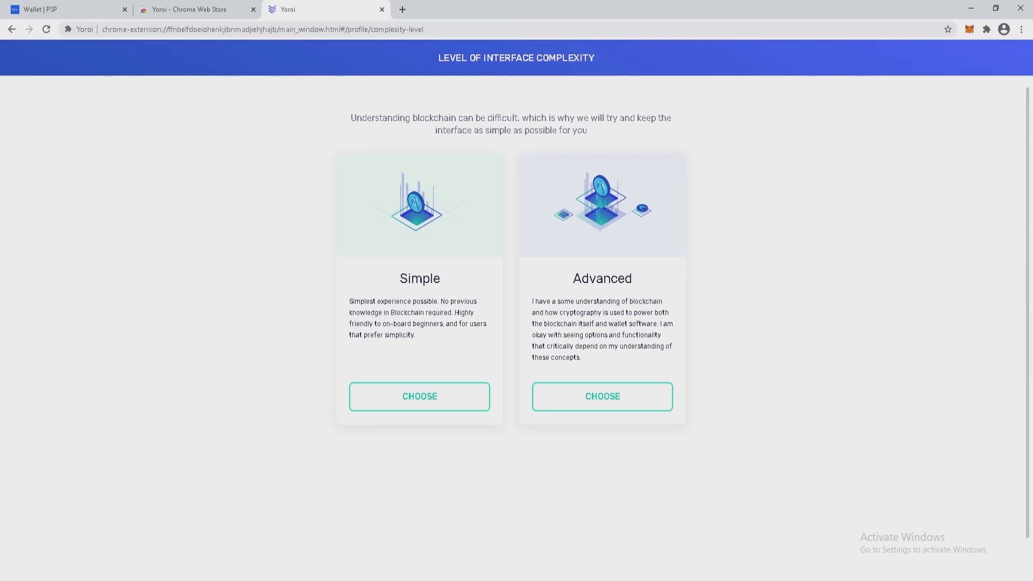
# - Choose the Simple interface level and skip enabling Cardano payment URLs
pyautogui.scroll(-1, 516, 323)
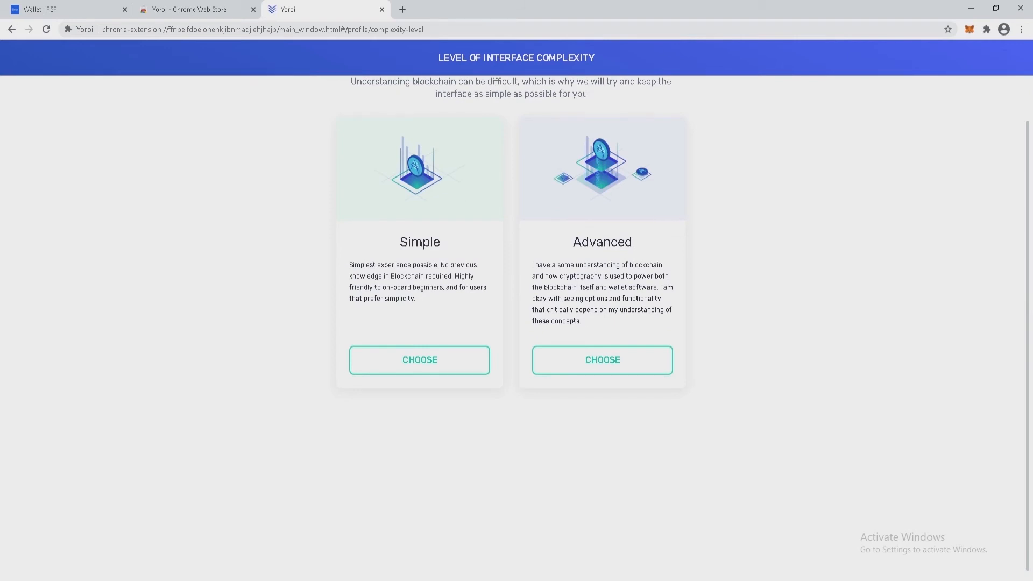
pyautogui.scroll(1, 517, 322)
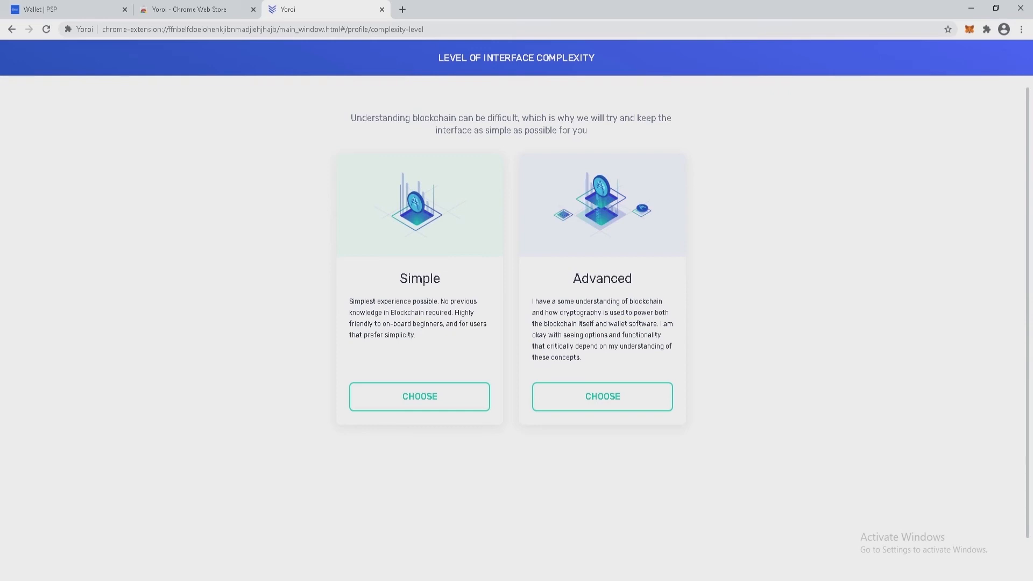
pyautogui.click(419, 397)
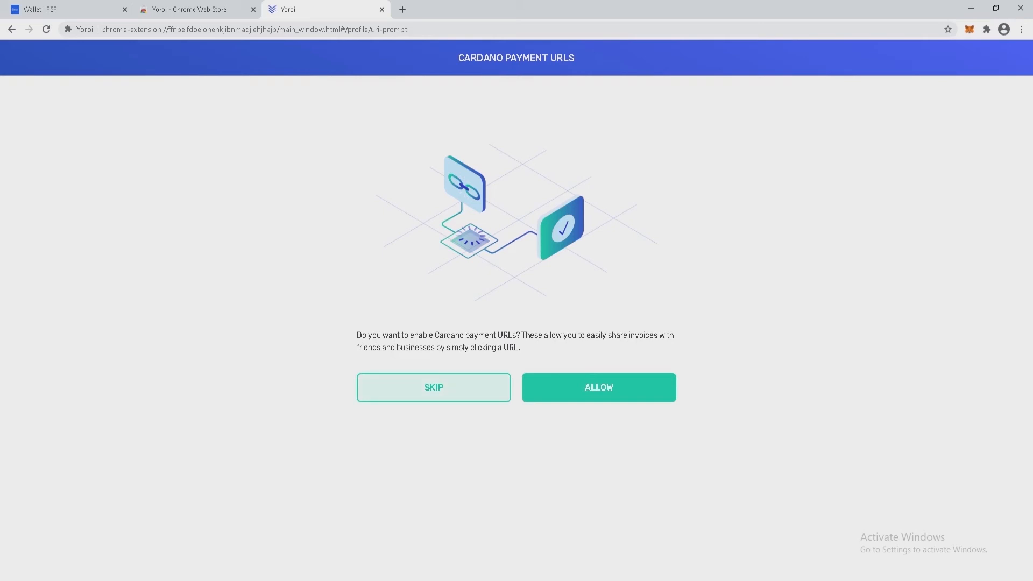
pyautogui.click(433, 388)
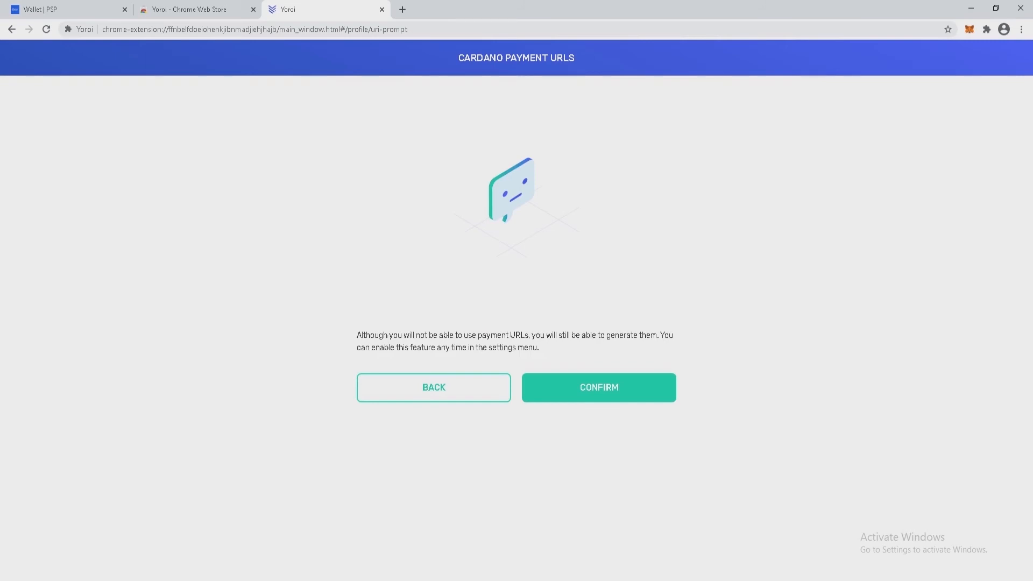
pyautogui.click(599, 387)
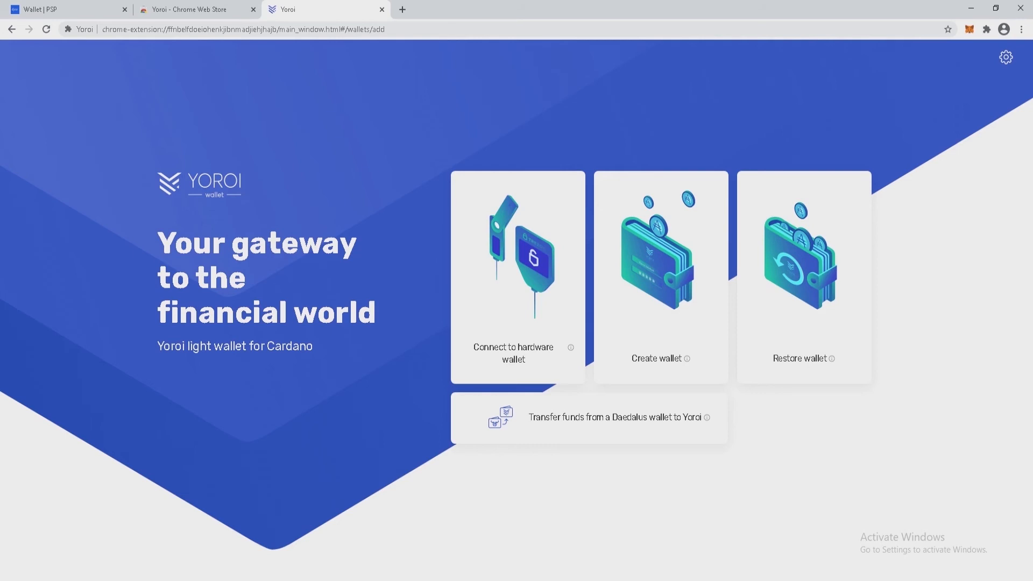
# - Restore a Cardano wallet using a 24-word recovery phrase and confirm the restored wallet's verification
pyautogui.click(803, 290)
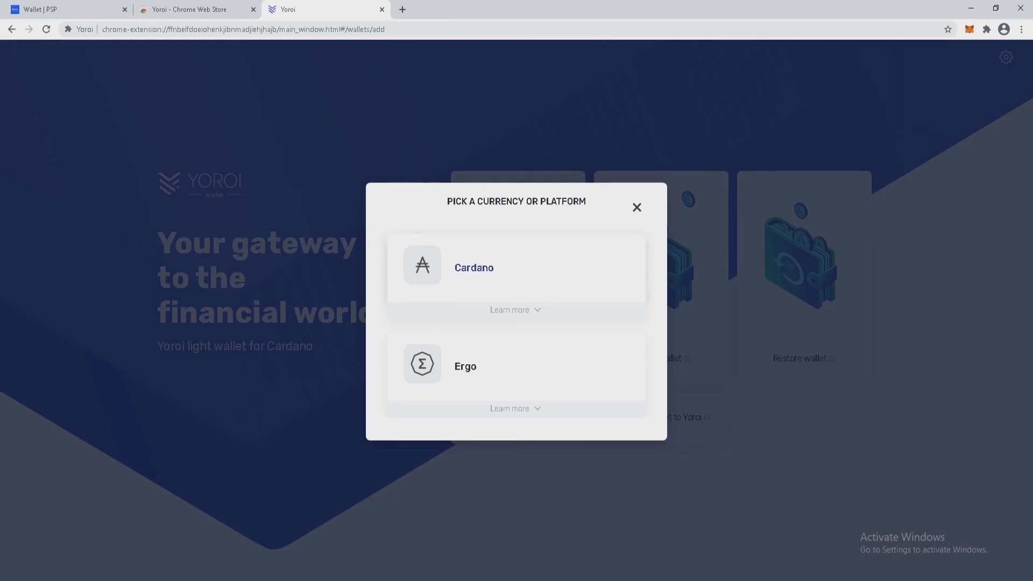
pyautogui.click(515, 310)
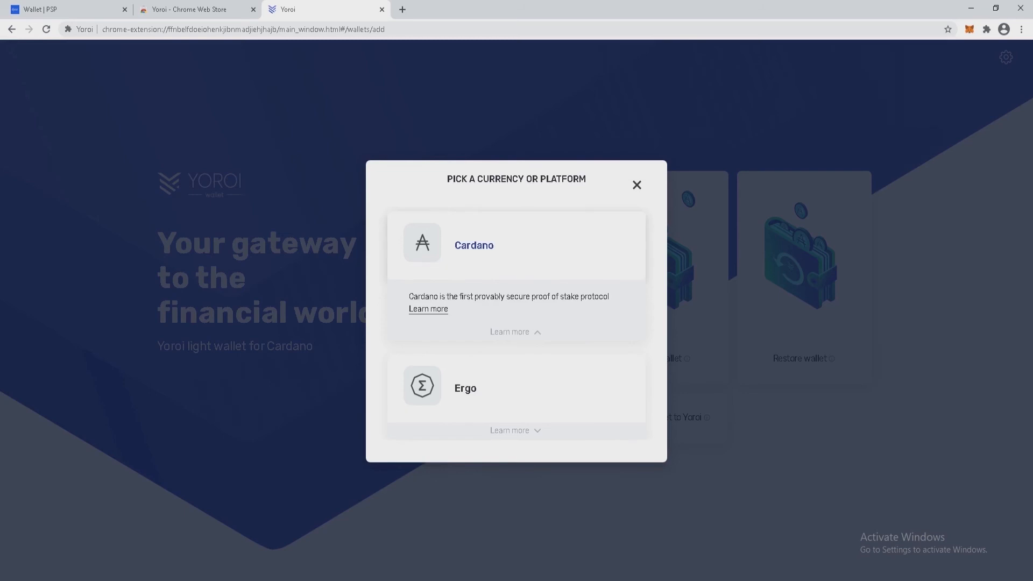
pyautogui.click(473, 244)
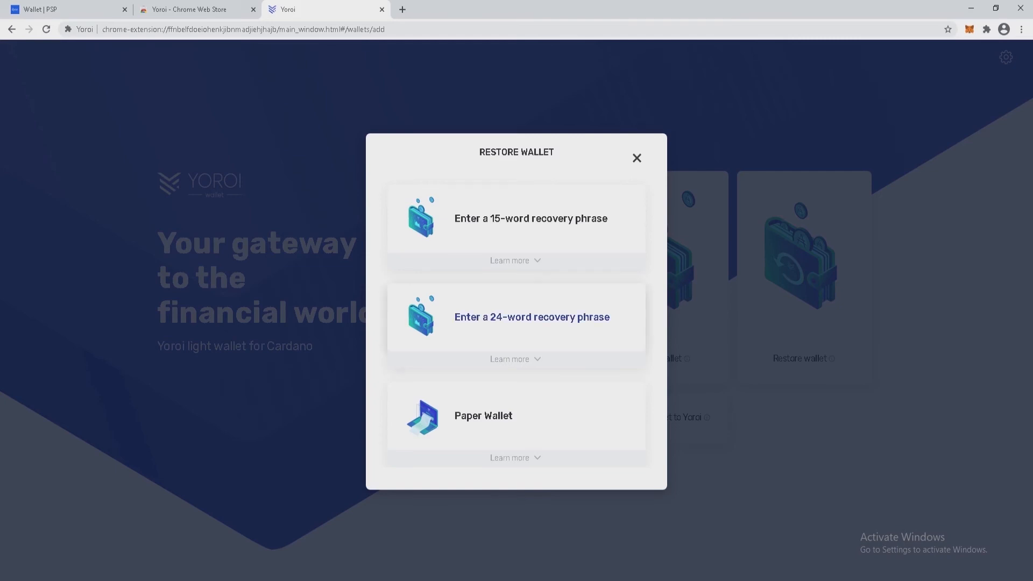
pyautogui.click(532, 317)
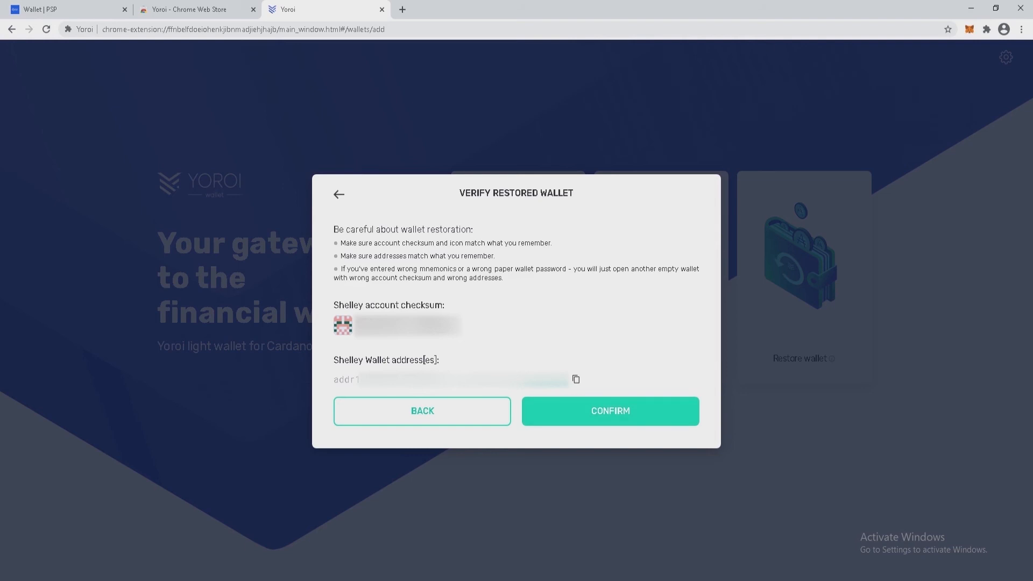
pyautogui.click(610, 411)
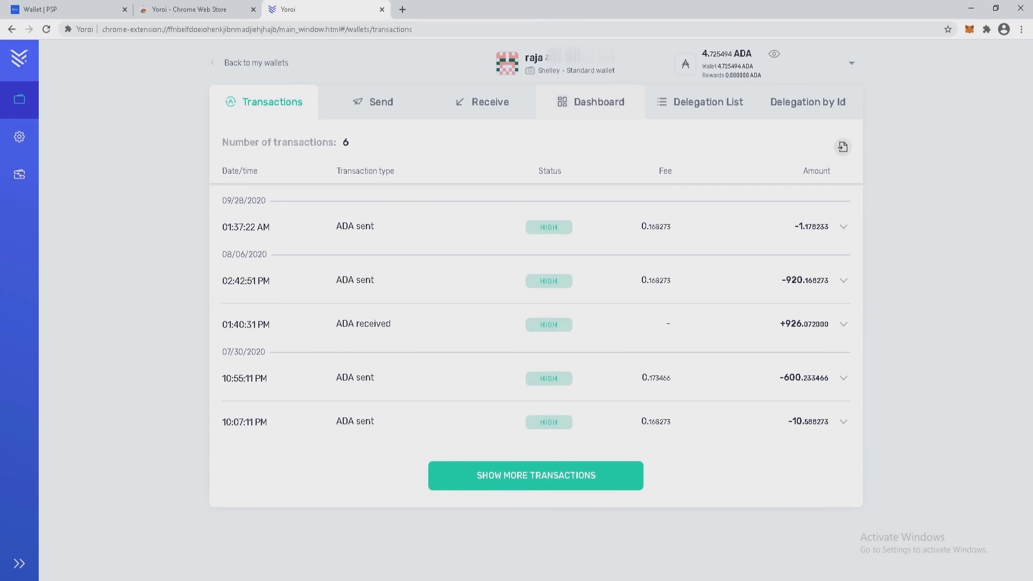
# - Check the wallet's delegation dashboard and search the delegation list for psp
pyautogui.click(590, 102)
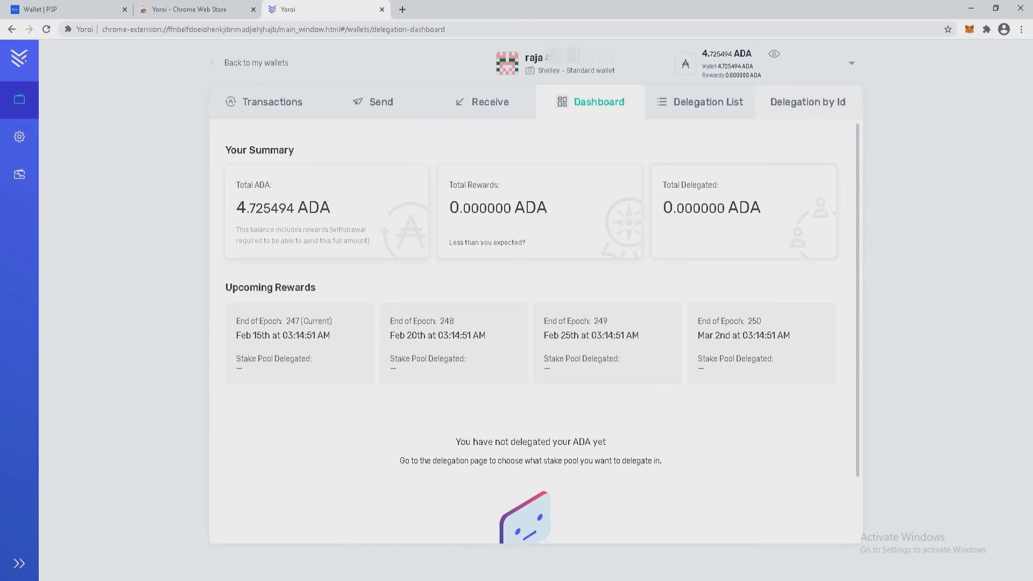
pyautogui.click(699, 102)
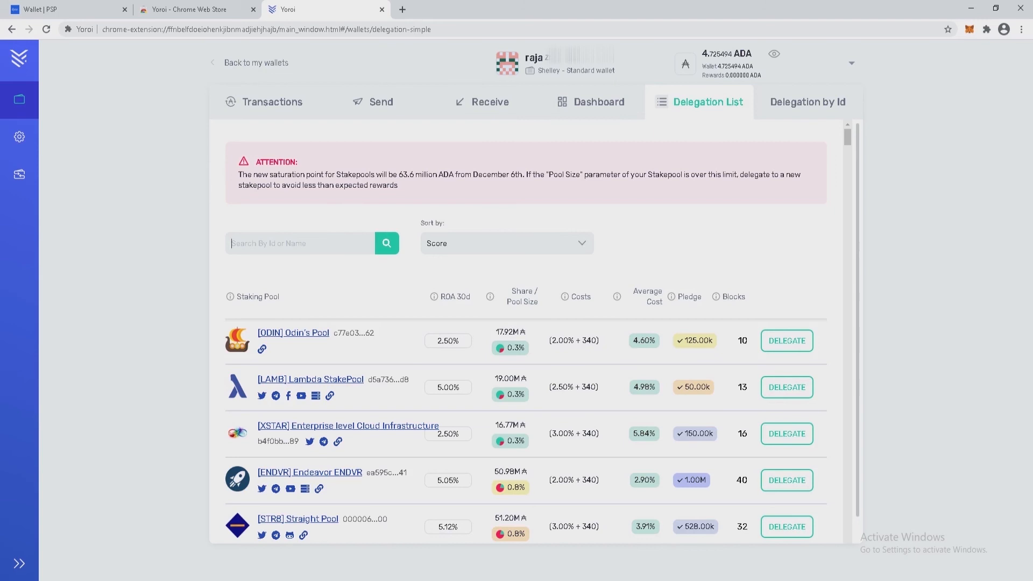
pyautogui.write('psp')
pyautogui.press('Return')
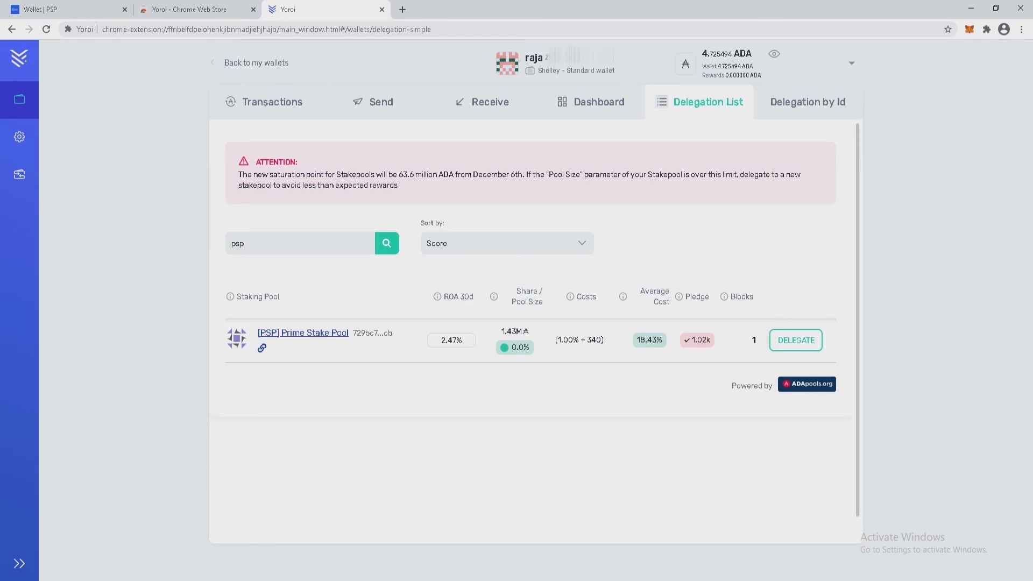
# - Open delegation by ID and copy the pool ID from Pool Details on the Prime Stake Pool home page
pyautogui.click(808, 103)
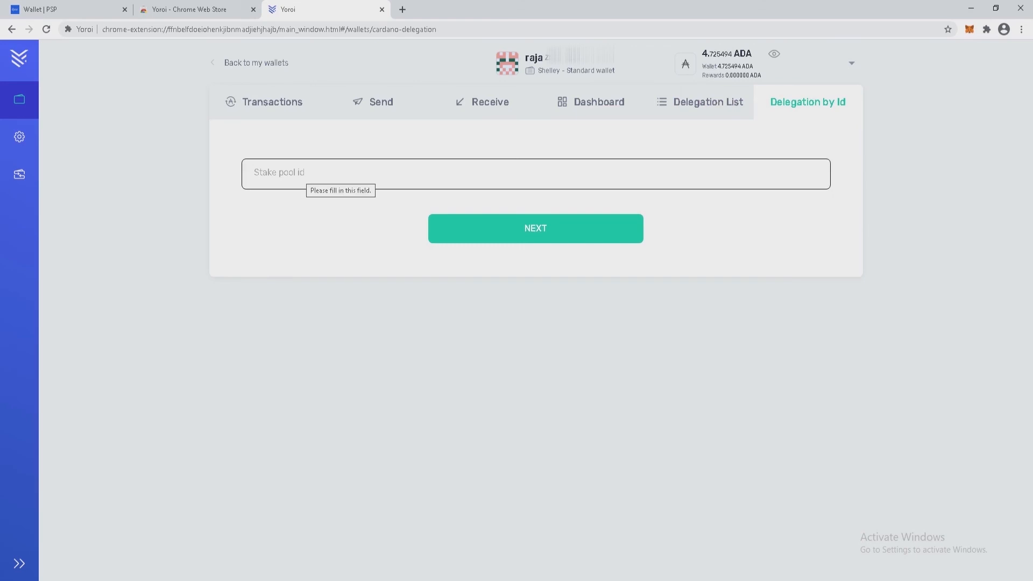
pyautogui.click(64, 9)
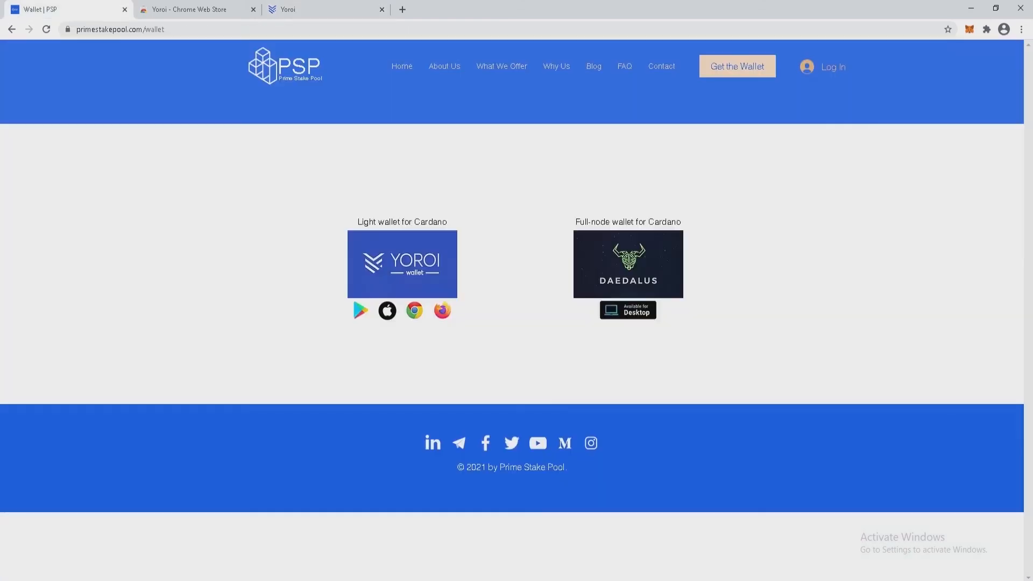
pyautogui.click(402, 66)
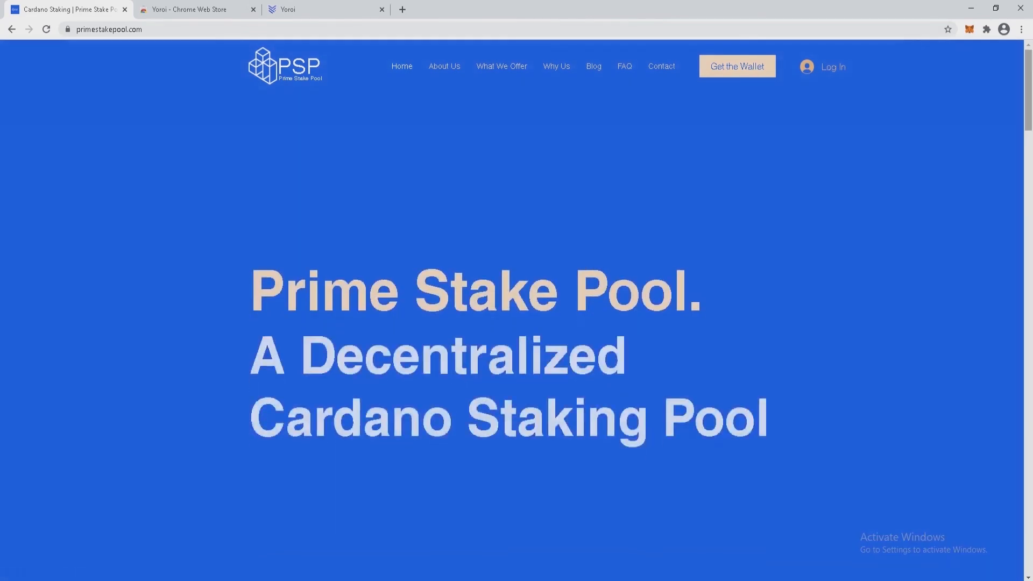
pyautogui.moveTo(1027, 89); pyautogui.dragTo(1027, 271)
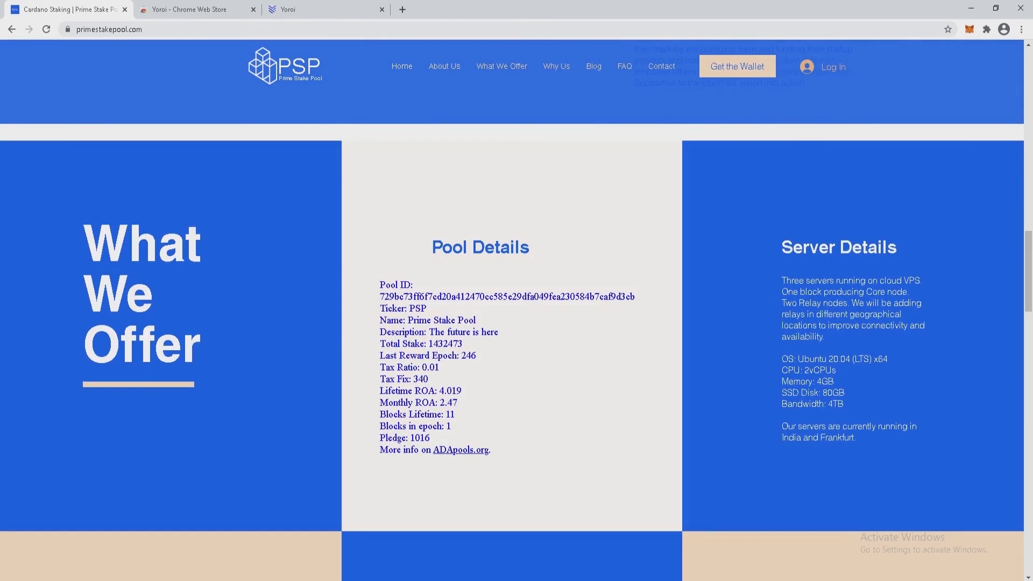
pyautogui.moveTo(634, 296); pyautogui.dragTo(379, 296)
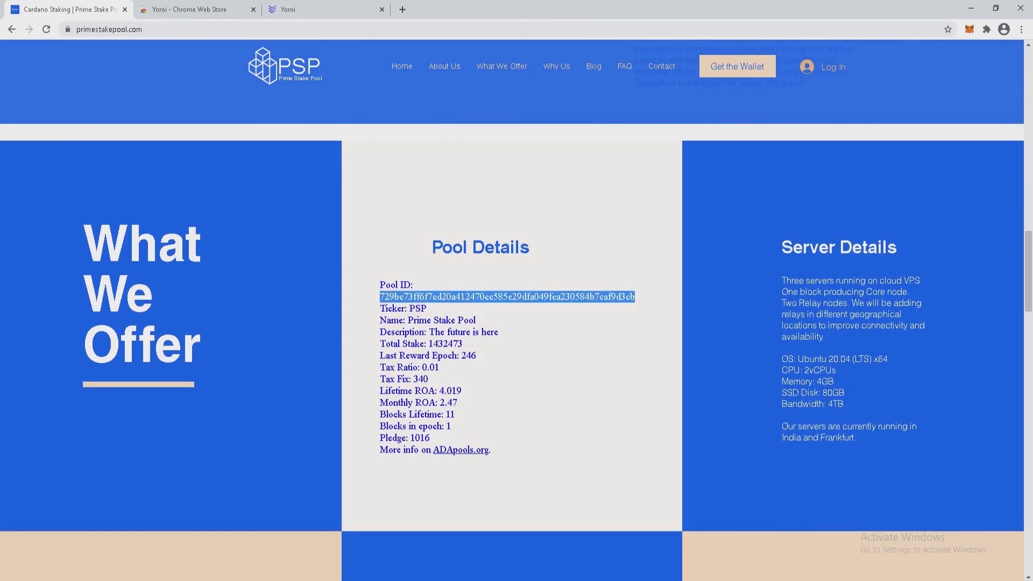
pyautogui.rightClick(476, 294)
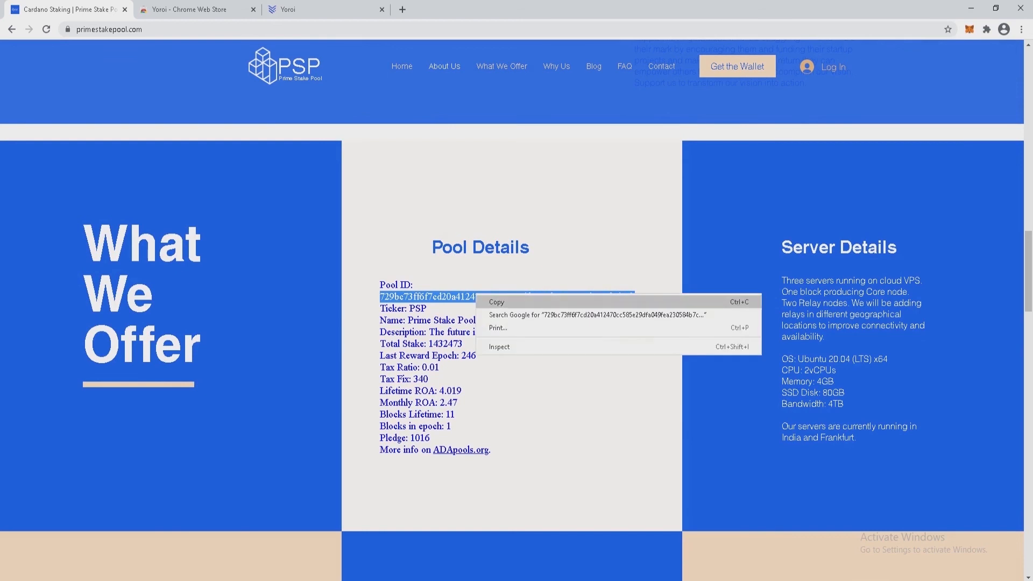
pyautogui.click(487, 302)
# - Return to Yoroi and paste the copied pool ID as the stake pool ID for delegation
pyautogui.click(301, 9)
pyautogui.click(421, 177)
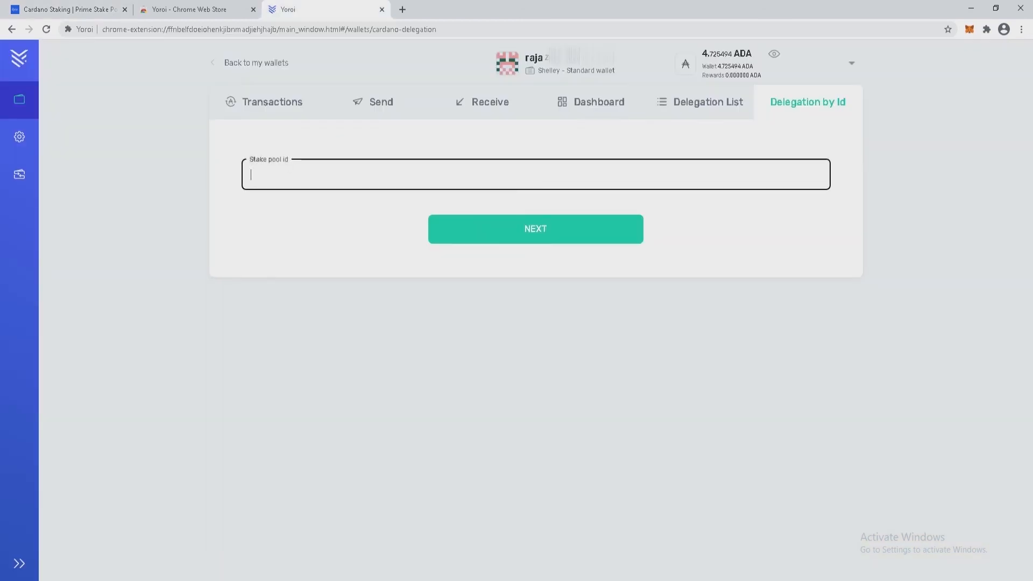
pyautogui.rightClick(421, 177)
pyautogui.click(448, 262)
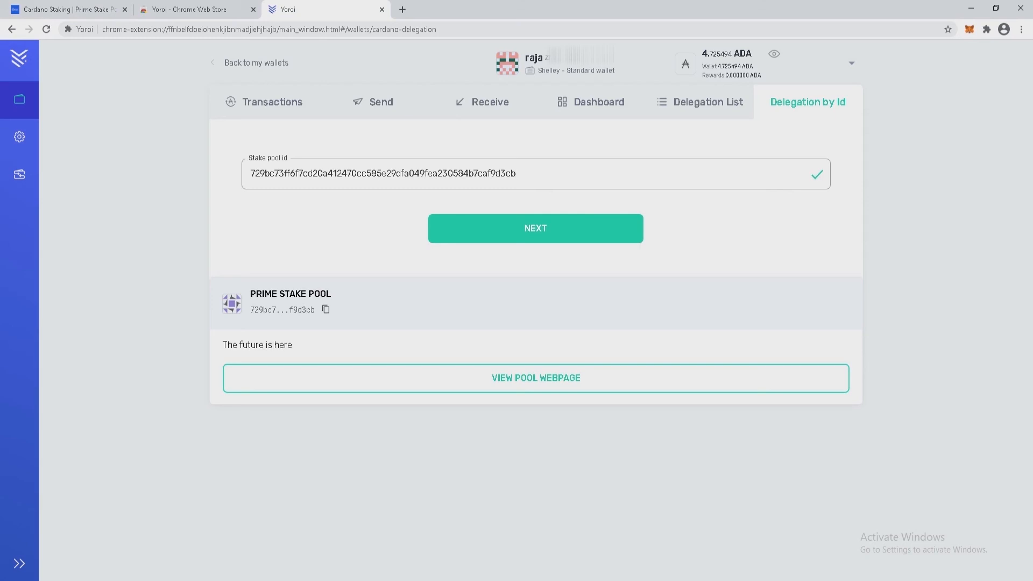
# - Search the delegation list for psp and delegate the wallet to Prime Stake Pool, authorizing the transaction with the spending password
pyautogui.click(699, 102)
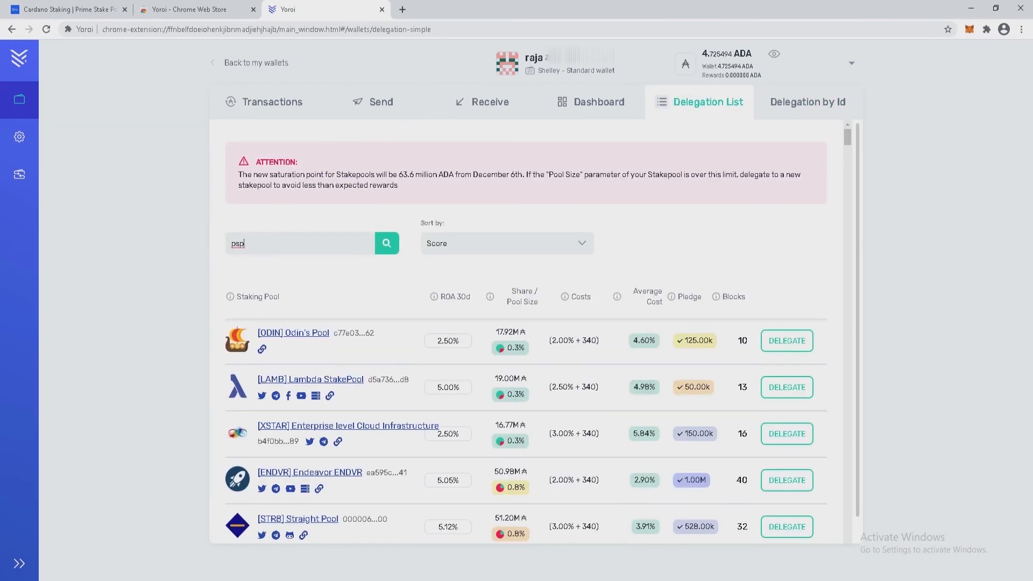
pyautogui.press('Return')
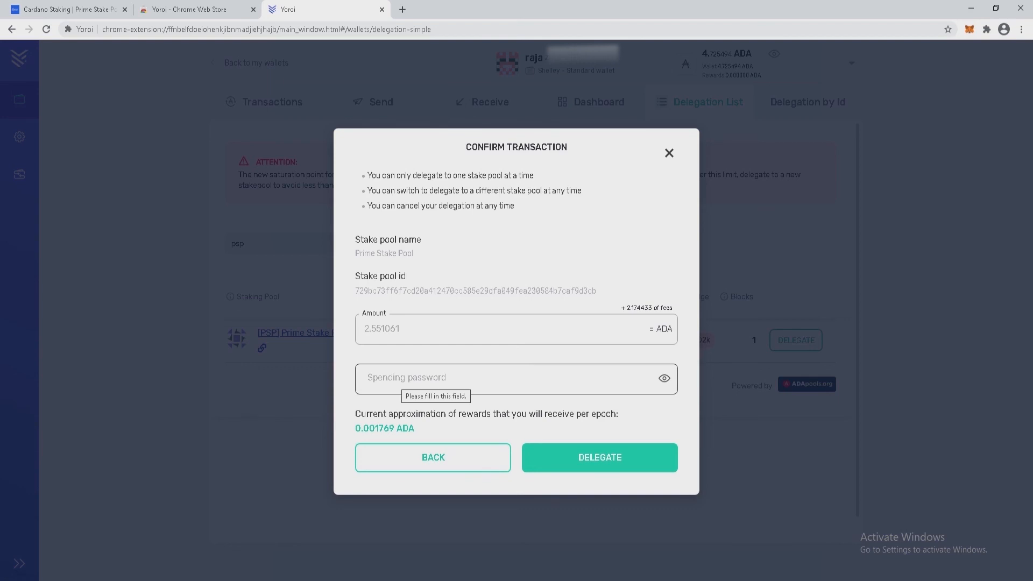
pyautogui.click(402, 379)
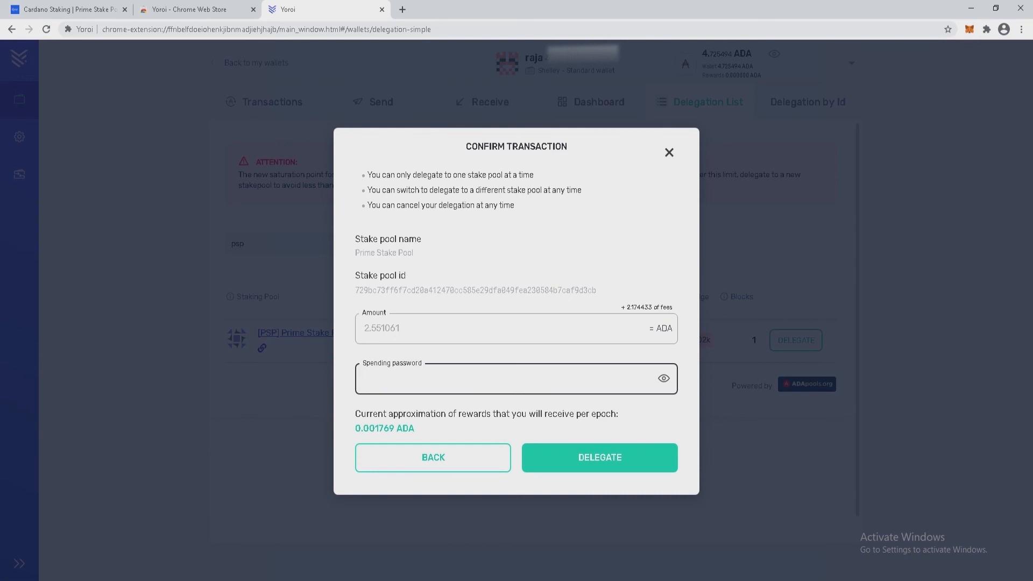
pyautogui.write('•••••')
pyautogui.write('••••')
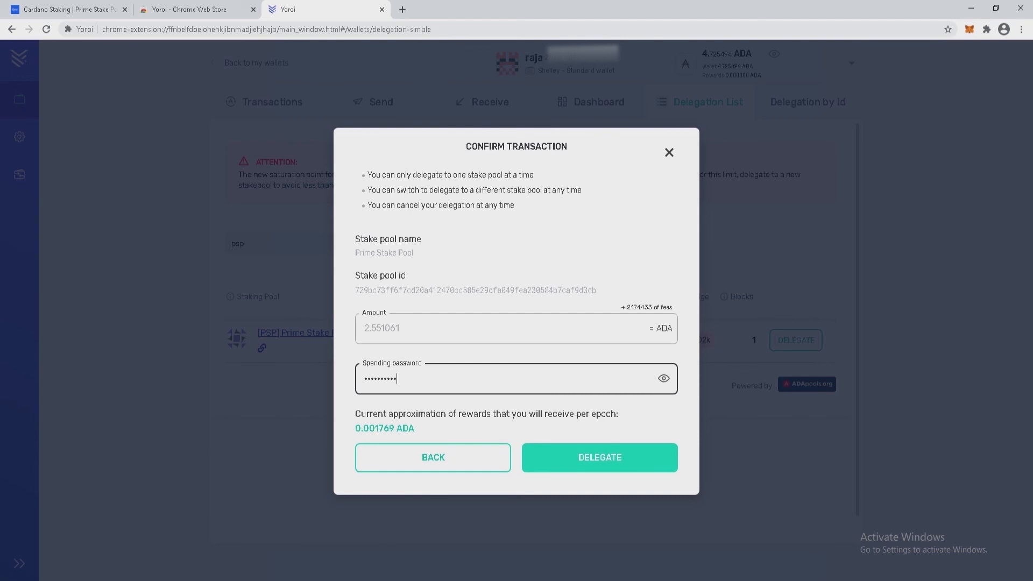
pyautogui.press('Return')
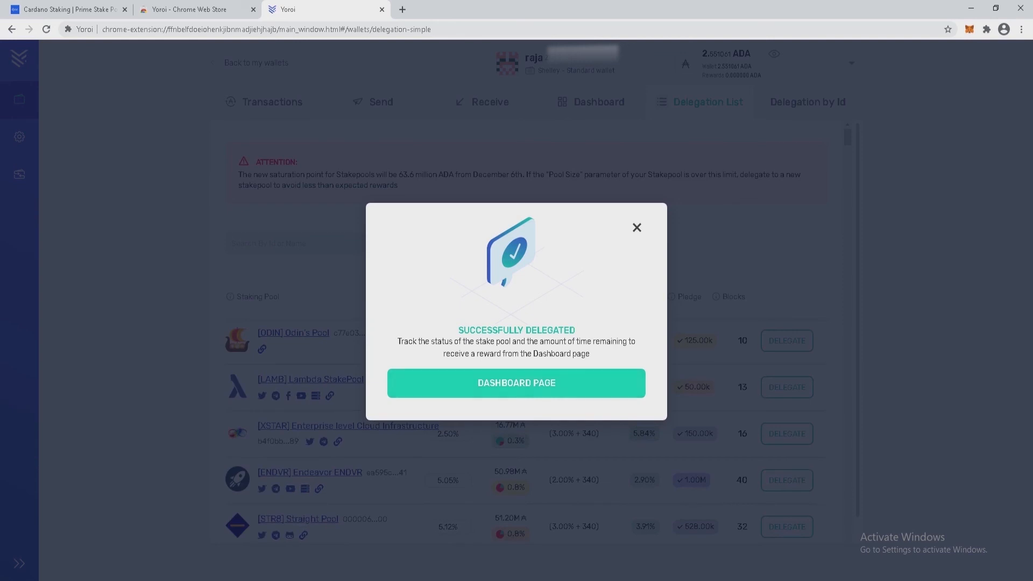
# - Review the wallet's delegation summary, upcoming rewards and delegated stake pool on the dashboard page
pyautogui.click(517, 382)
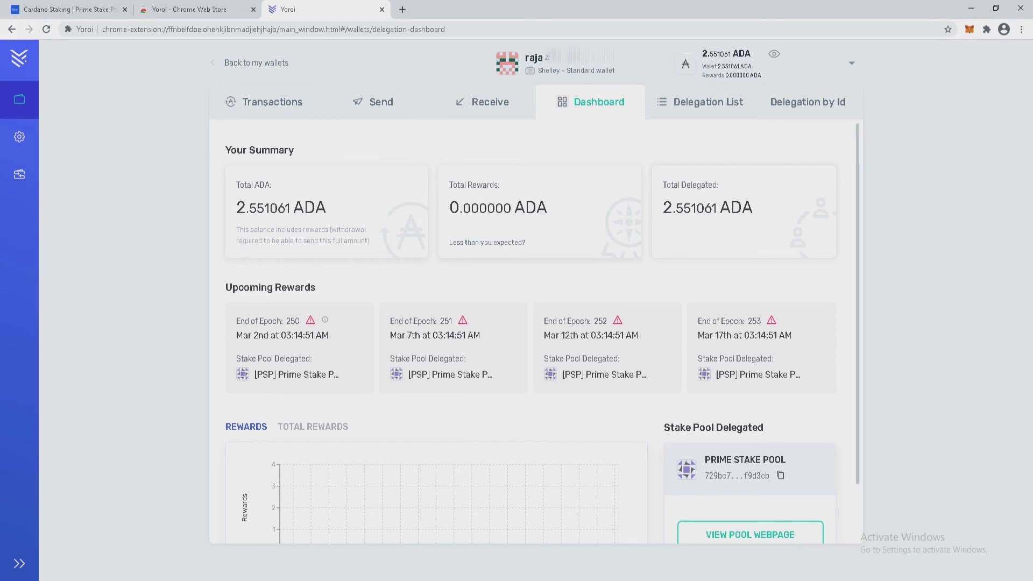
pyautogui.scroll(-2, 535, 330)
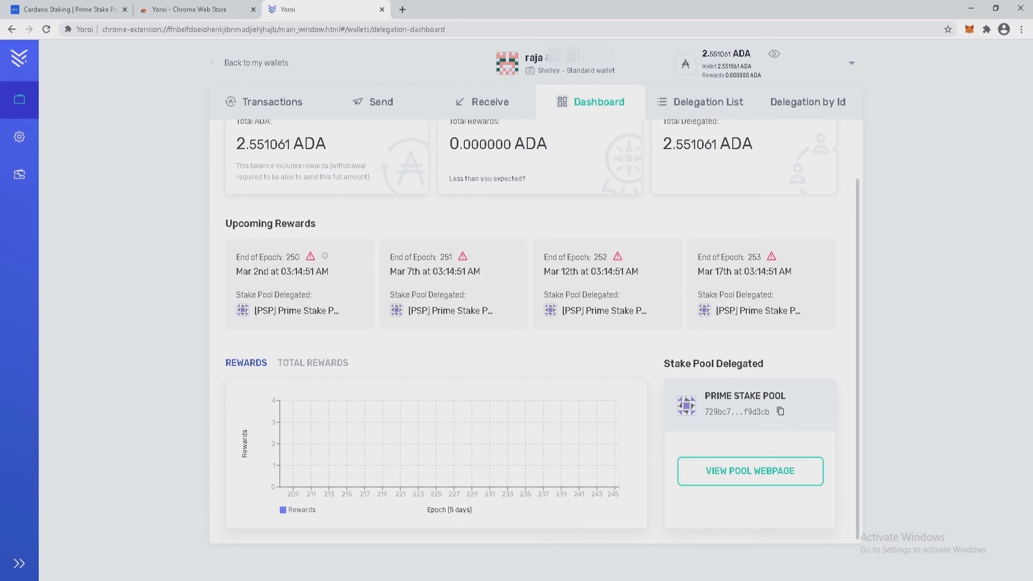
pyautogui.scroll(2, 542, 333)
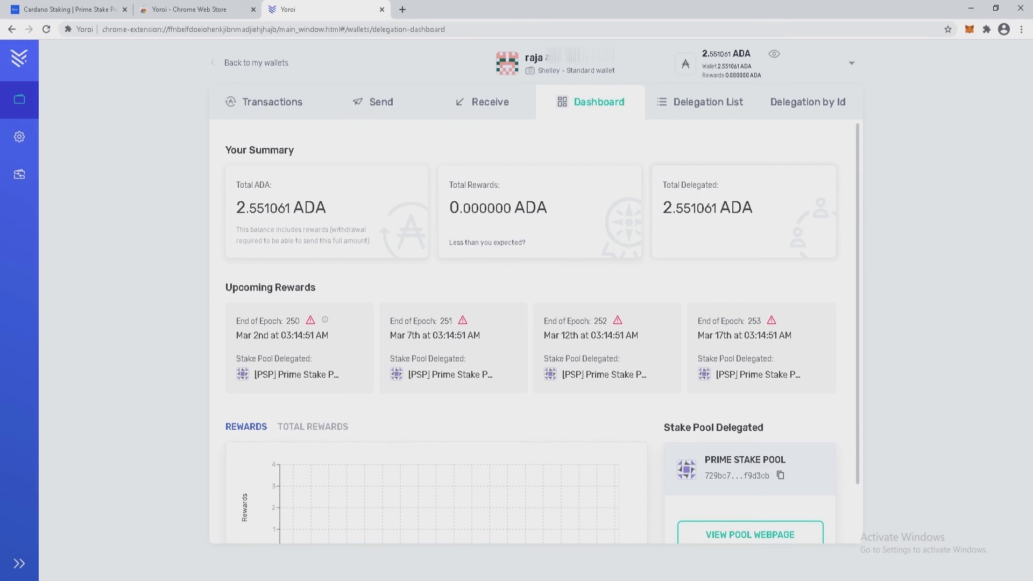
pyautogui.click(699, 102)
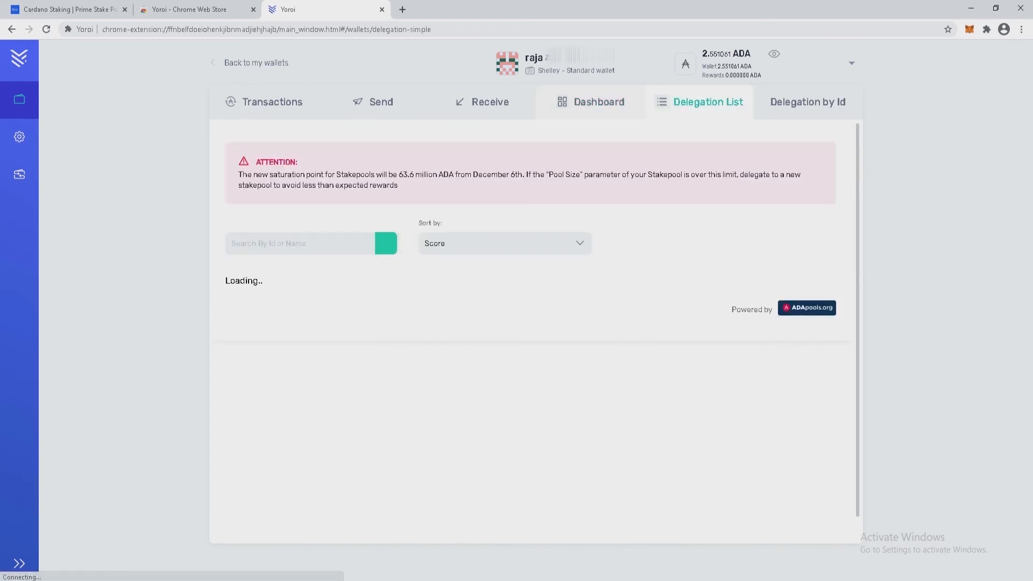
pyautogui.click(590, 102)
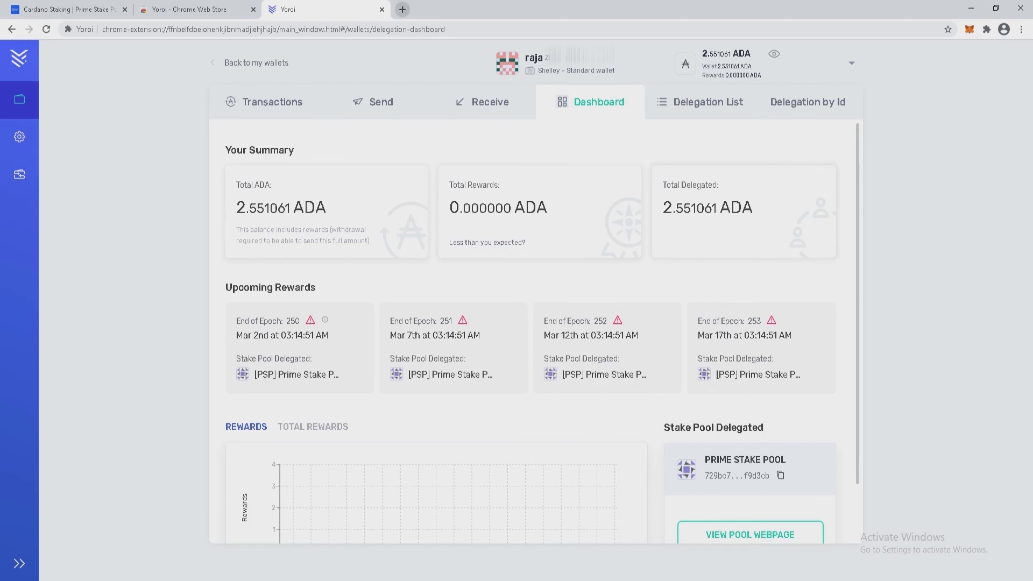
pyautogui.click(402, 9)
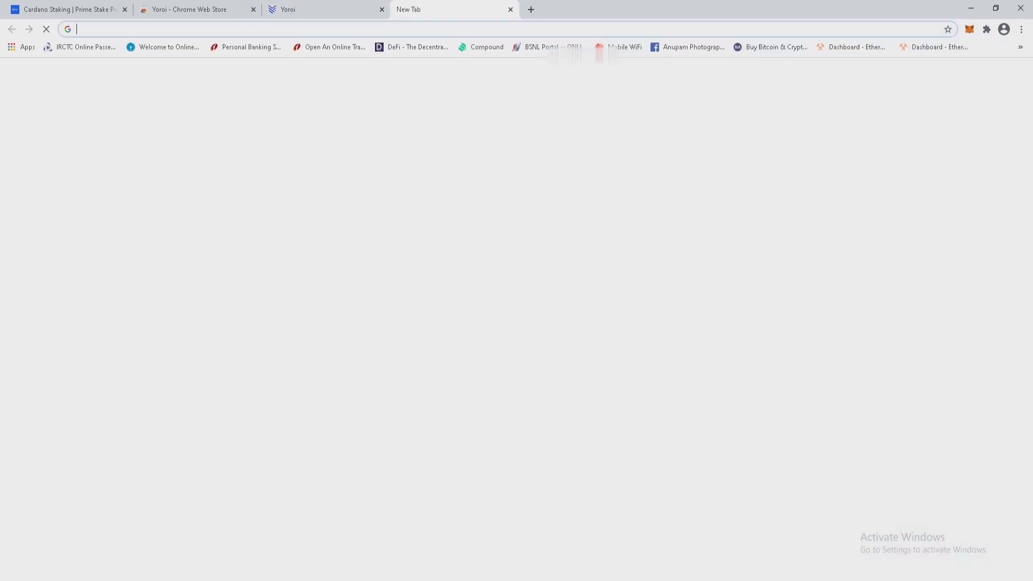
pyautogui.click(215, 29)
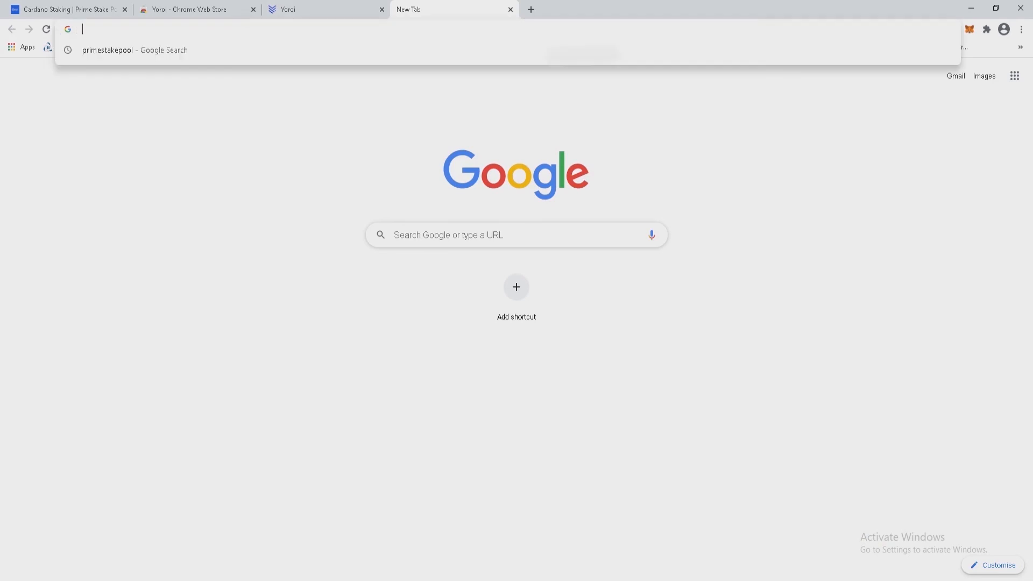
pyautogui.write('adapools.org')
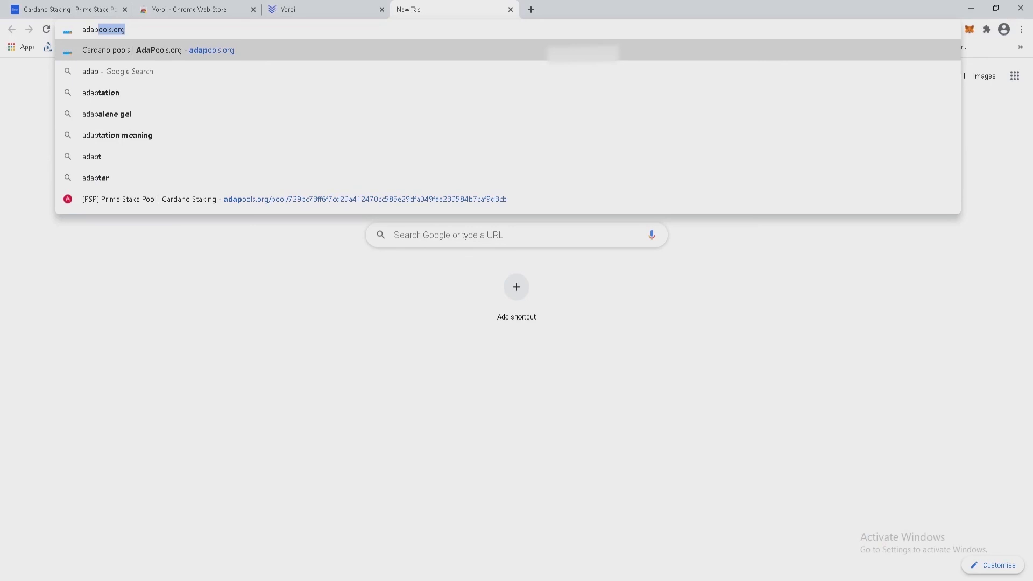
pyautogui.click(510, 9)
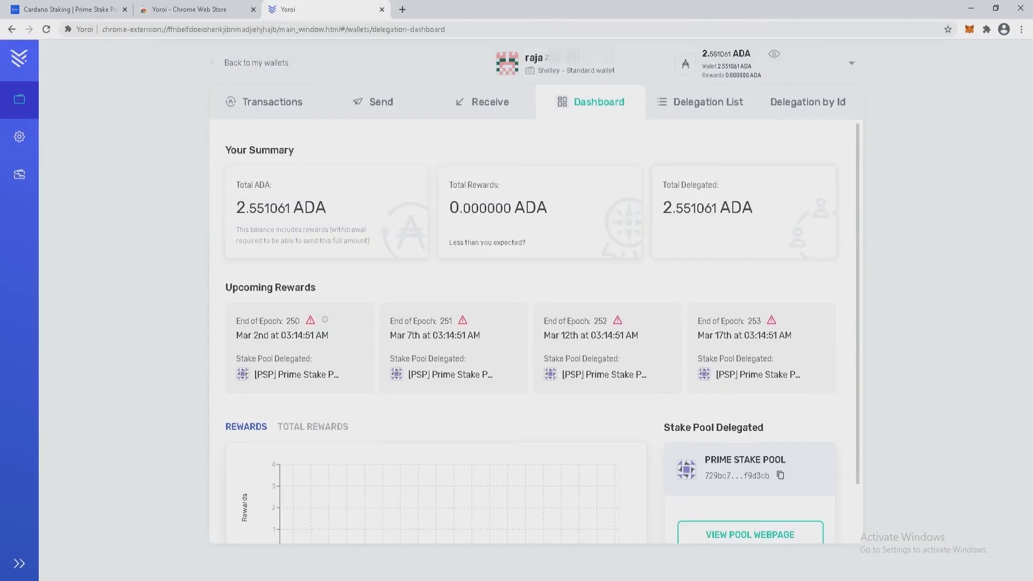
# - Switch to the Prime Stake Pool website and open the ADApools.org page linked in its Pool Details
pyautogui.hotkey('ctrl', 'Tab')
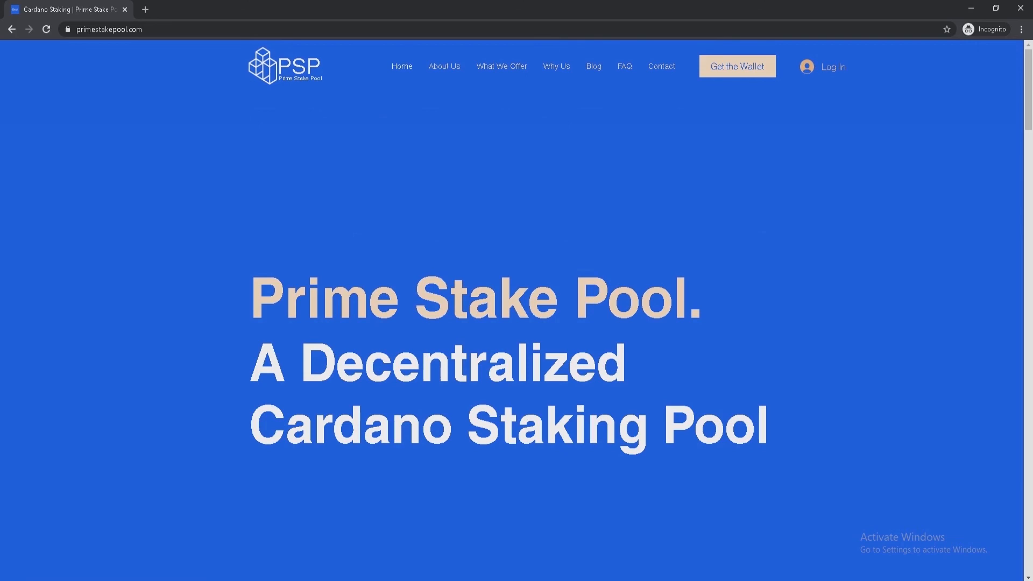
pyautogui.scroll(-20, 517, 323)
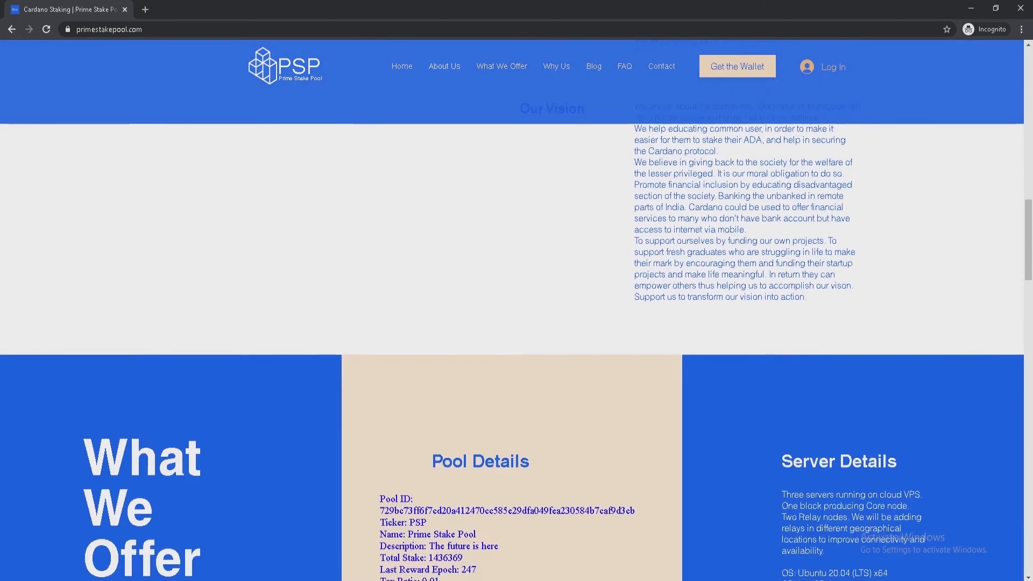
pyautogui.scroll(-5, 516, 322)
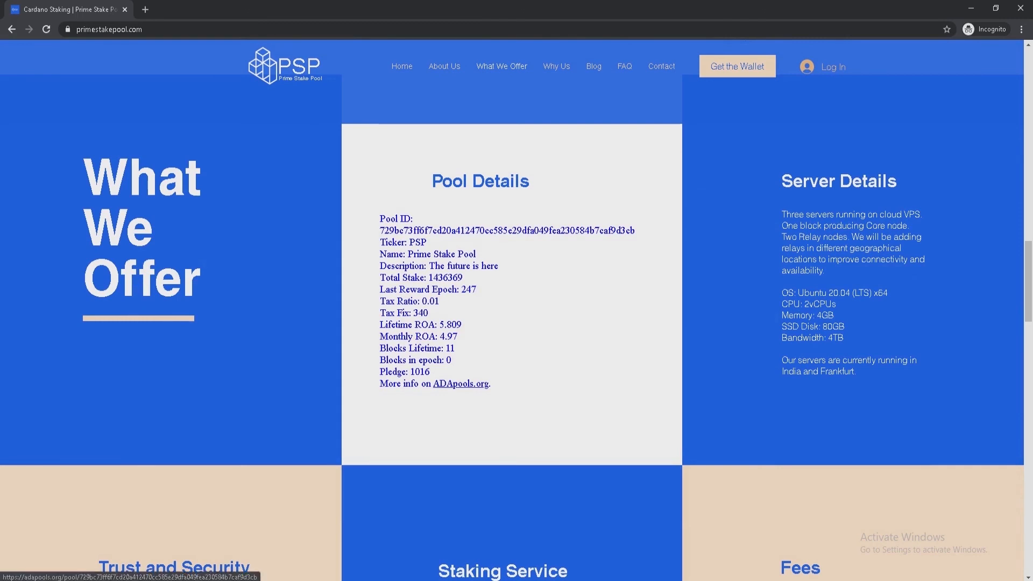
pyautogui.click(441, 383)
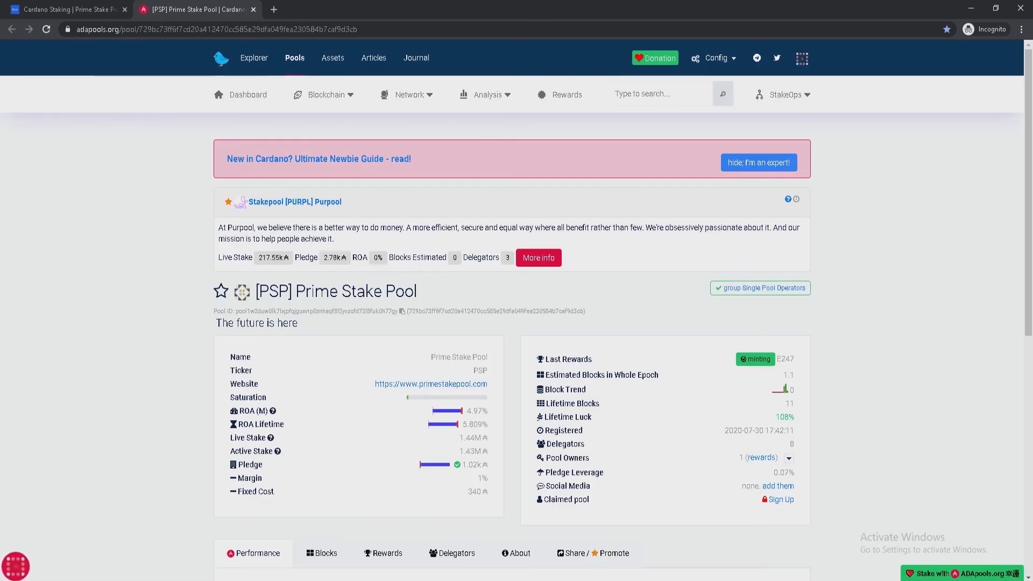
# - Examine the performance chart and the delegators list of Prime Stake Pool on ADApools.org
pyautogui.scroll(-4, 516, 323)
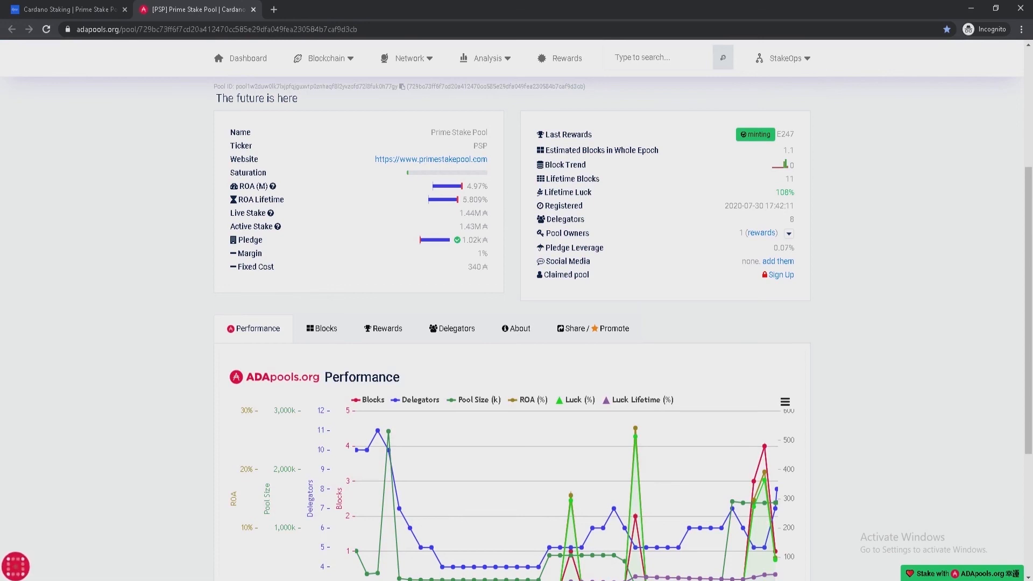
pyautogui.scroll(-1, 516, 322)
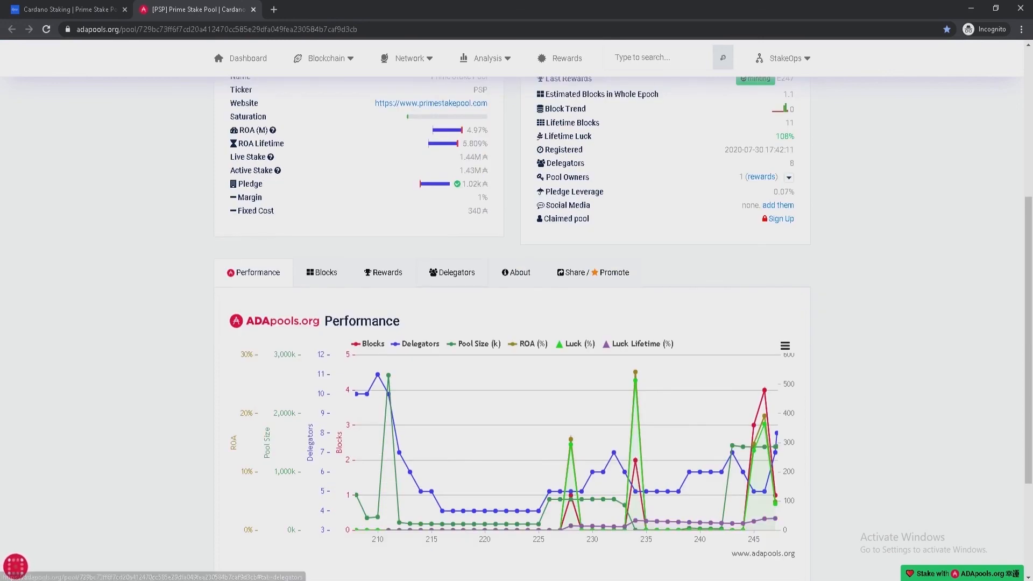
pyautogui.click(452, 273)
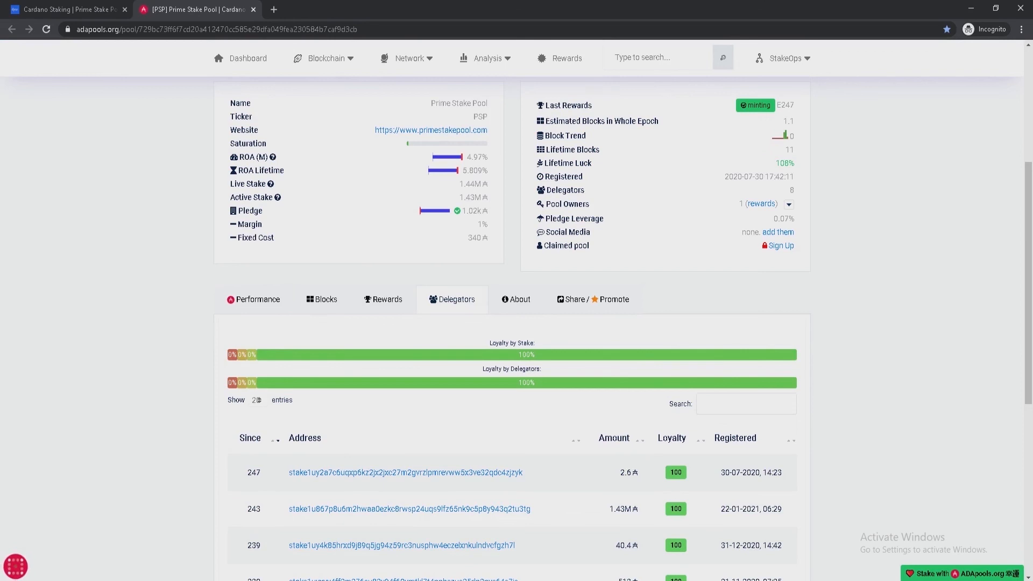
pyautogui.scroll(-1, 517, 323)
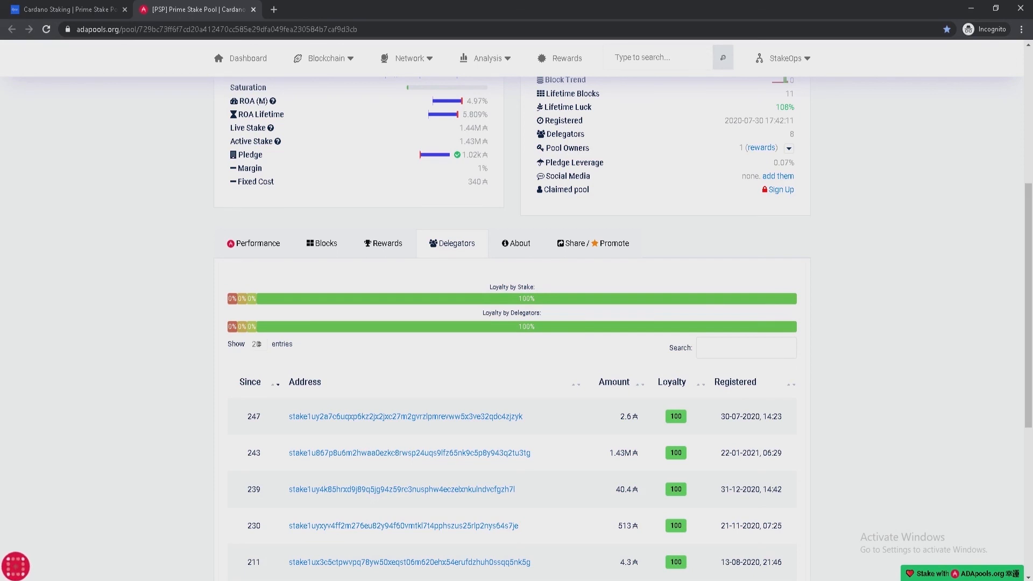
pyautogui.scroll(-2, 516, 323)
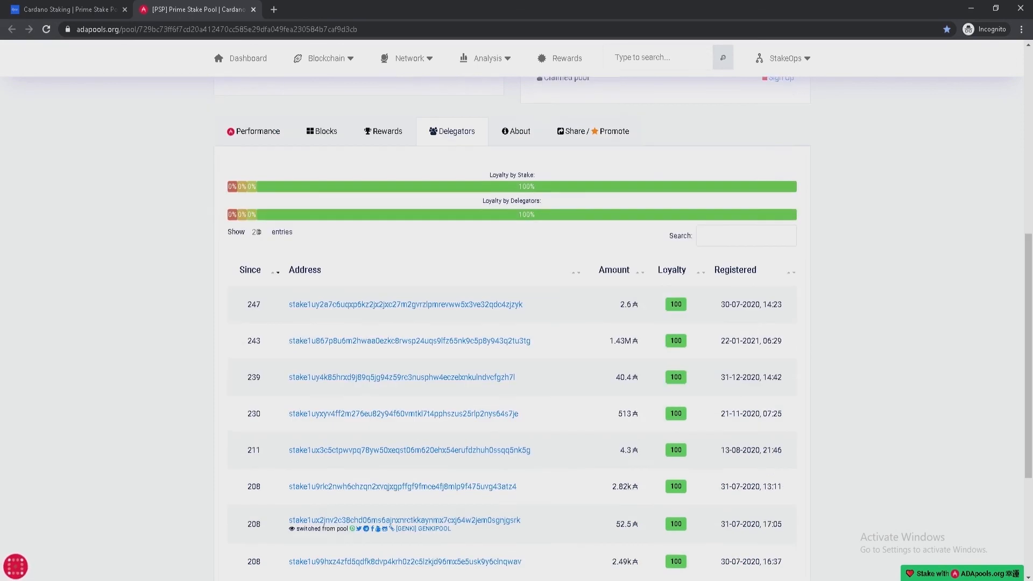
pyautogui.scroll(-1, 516, 323)
pyautogui.scroll(4, 516, 322)
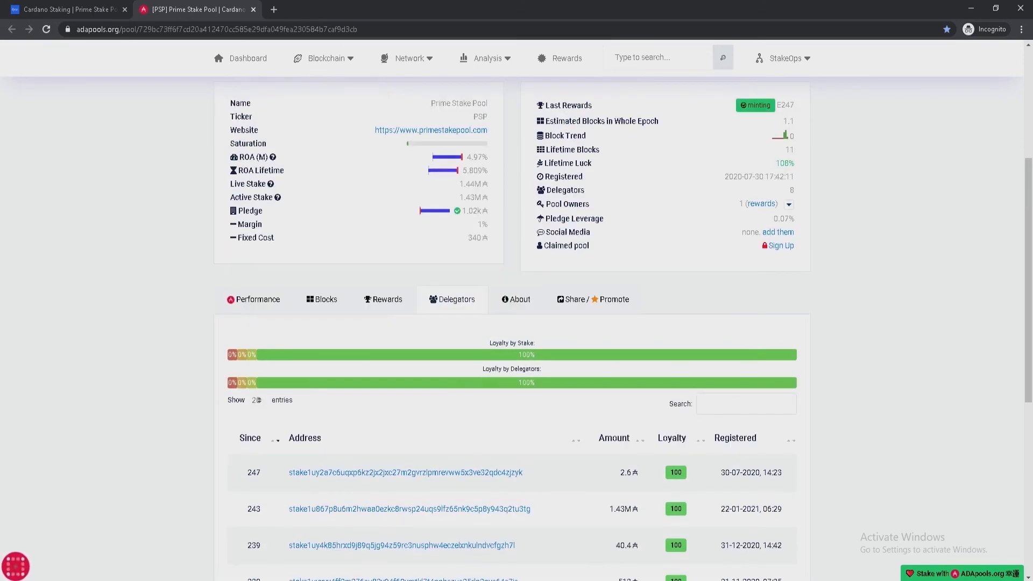
pyautogui.scroll(2, 516, 323)
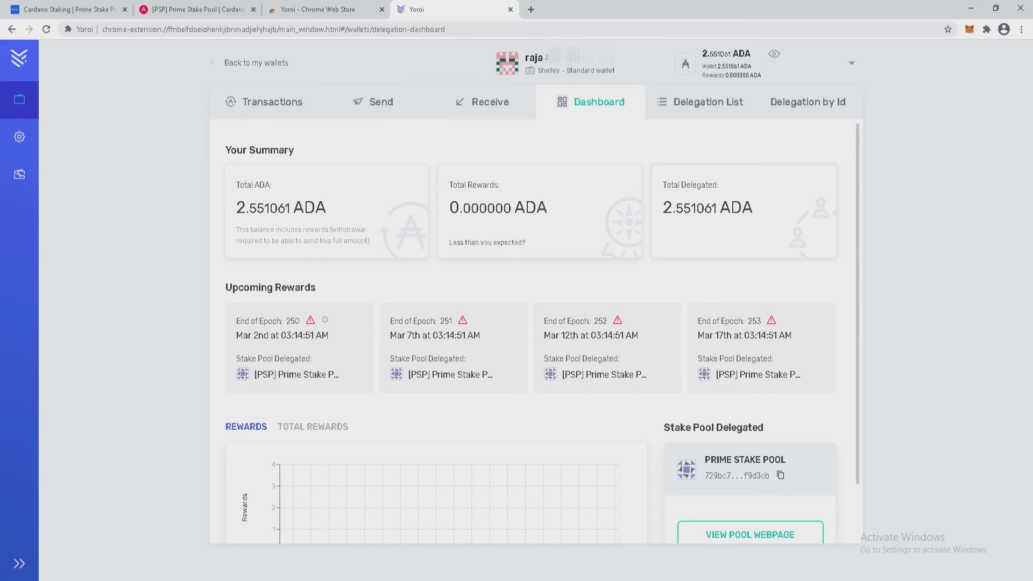
# - Return to Yoroi and check the upcoming rewards, rewards chart and delegated stake pool on the dashboard
pyautogui.scroll(-2, 536, 331)
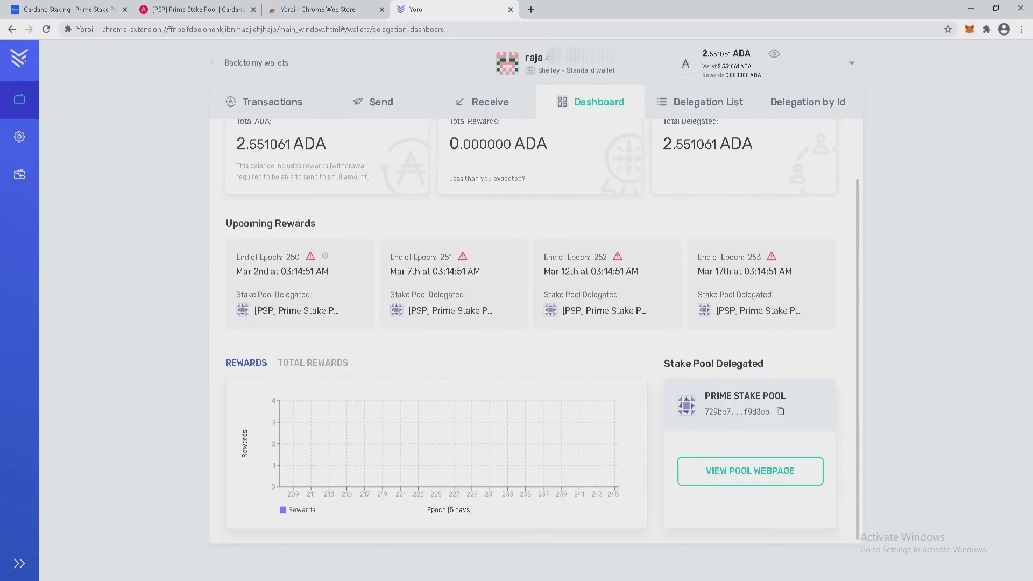
pyautogui.scroll(2, 535, 331)
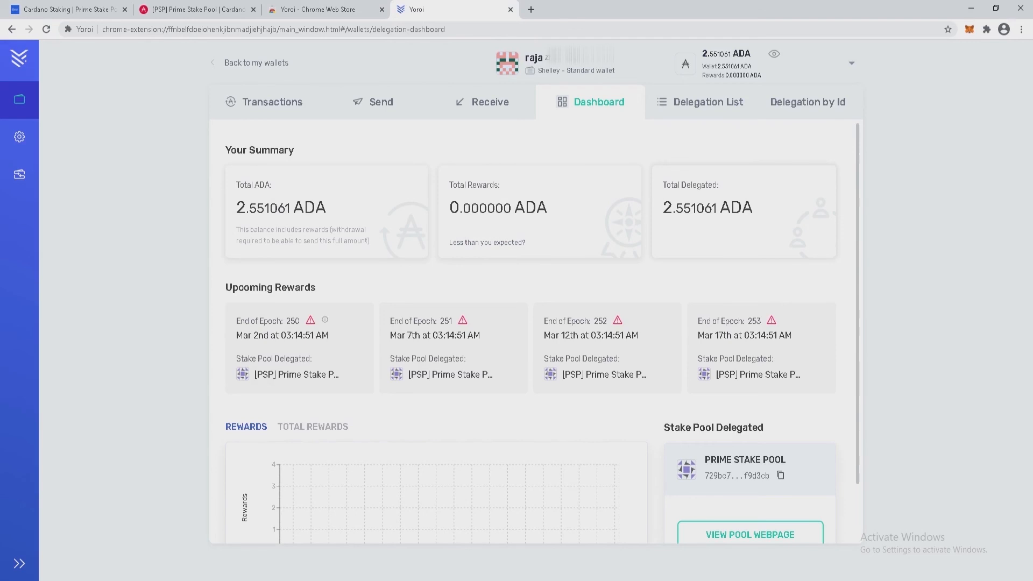